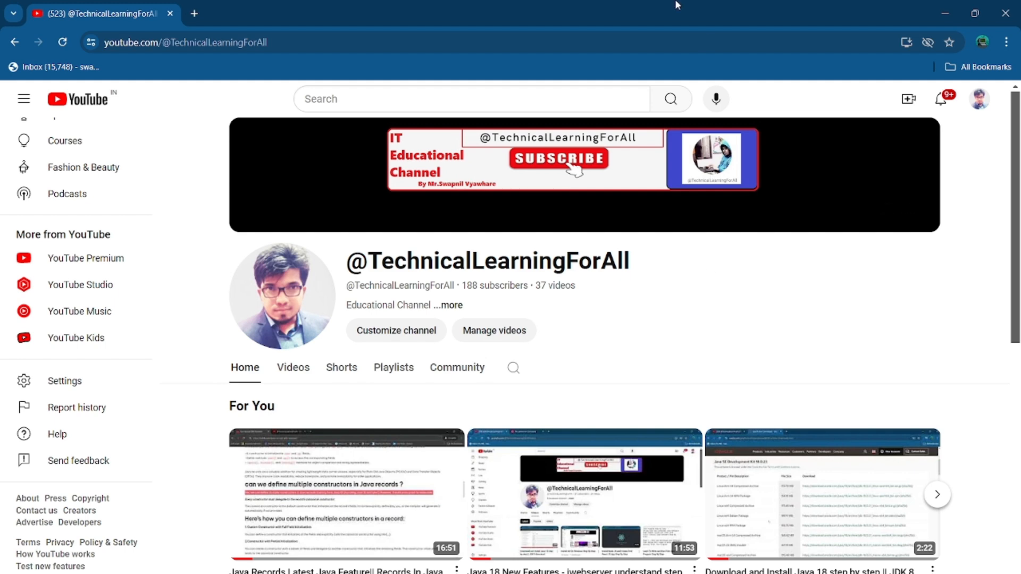
Search Google for 'mysql community server download' in a new tab and open the MySQL Community Server result
click(195, 13)
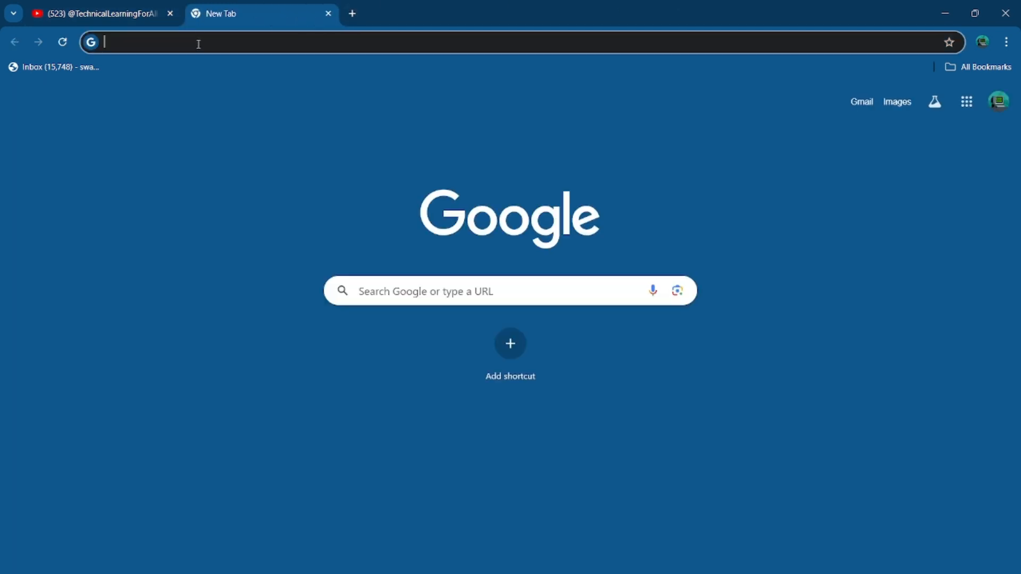
text(mysq)
key(BackSpace)
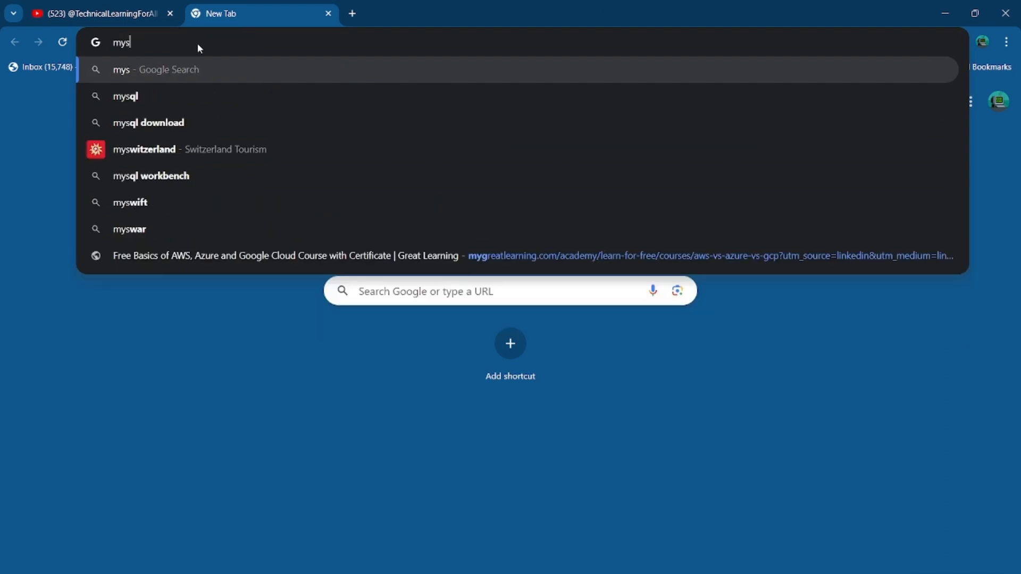
text(e)
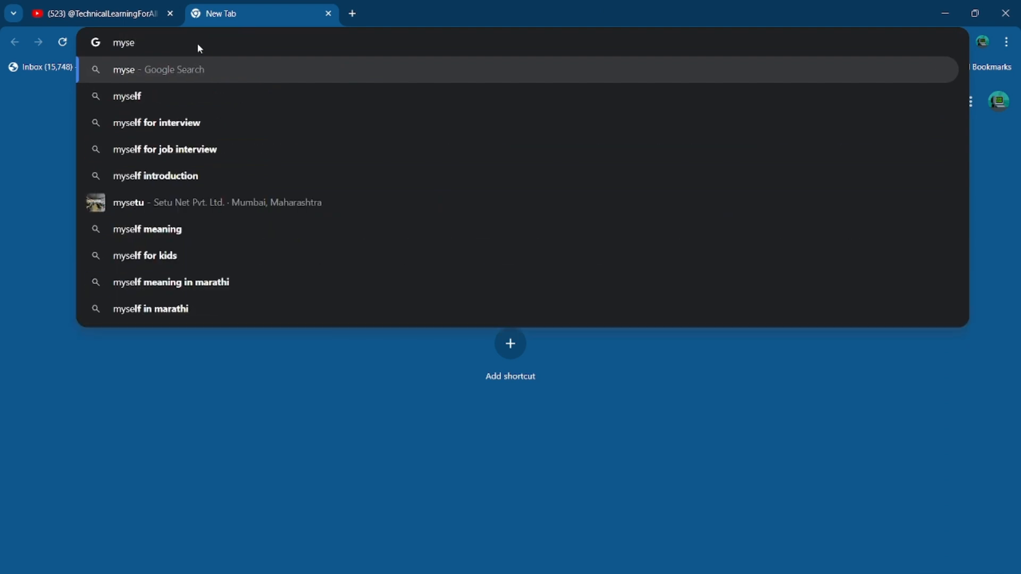
key(BackSpace)
text(ql comm)
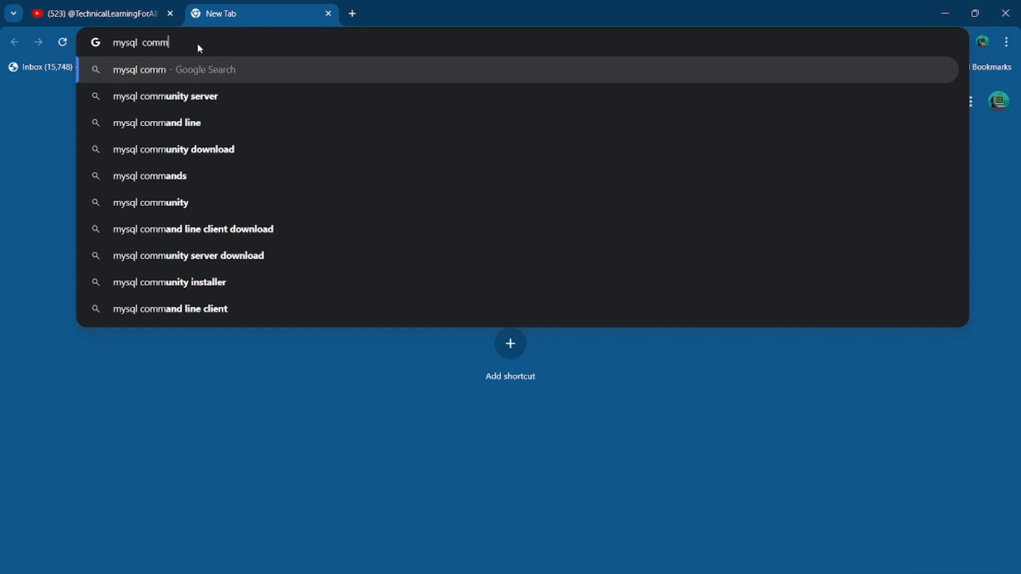
text(unity server downlo)
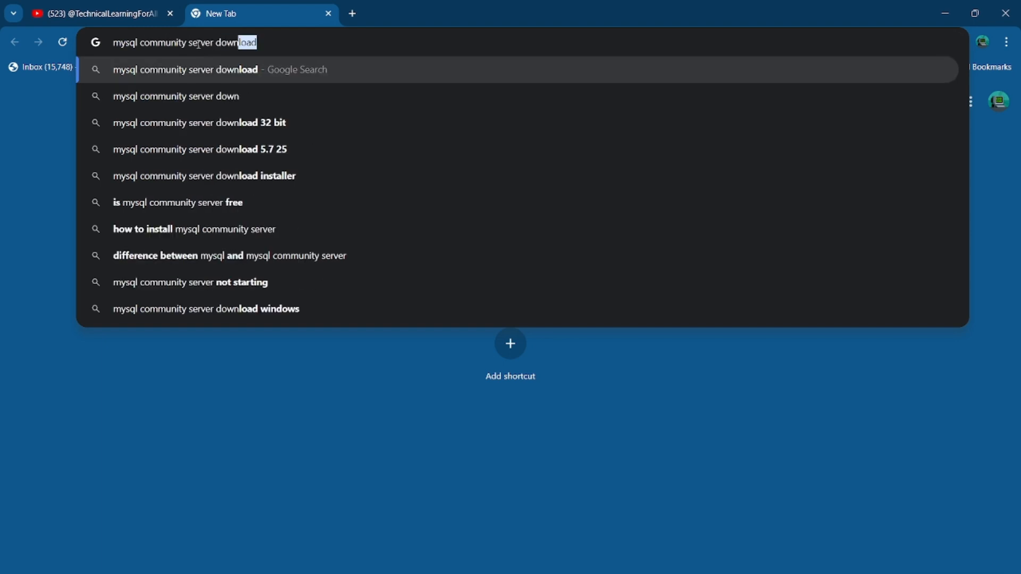
text(ad)
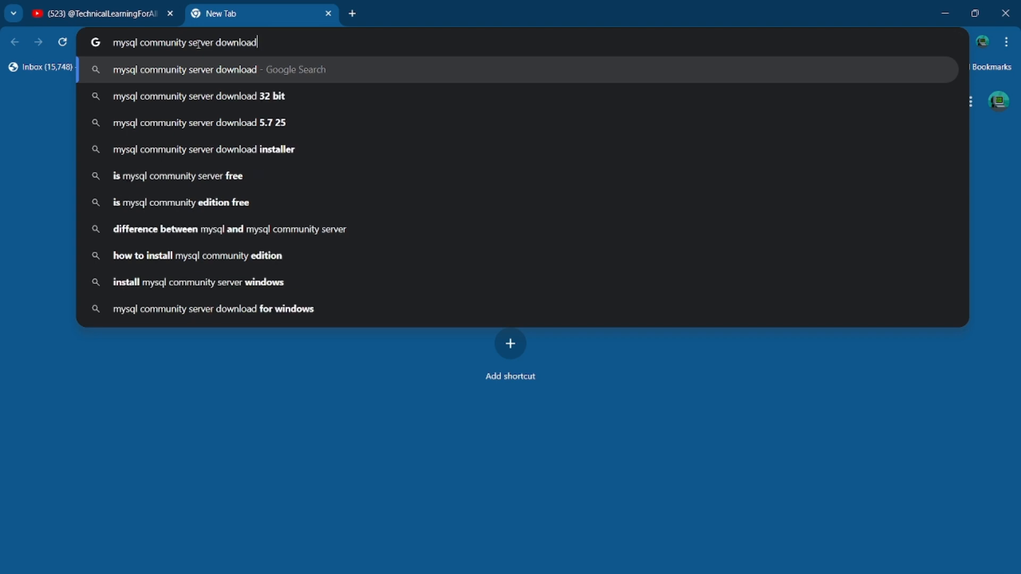
key(Return)
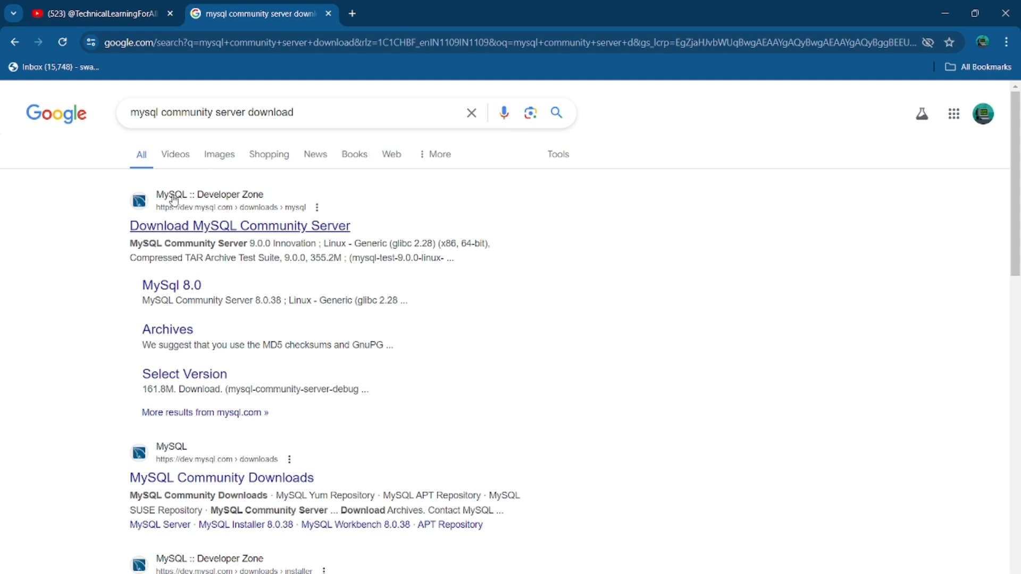
click(175, 234)
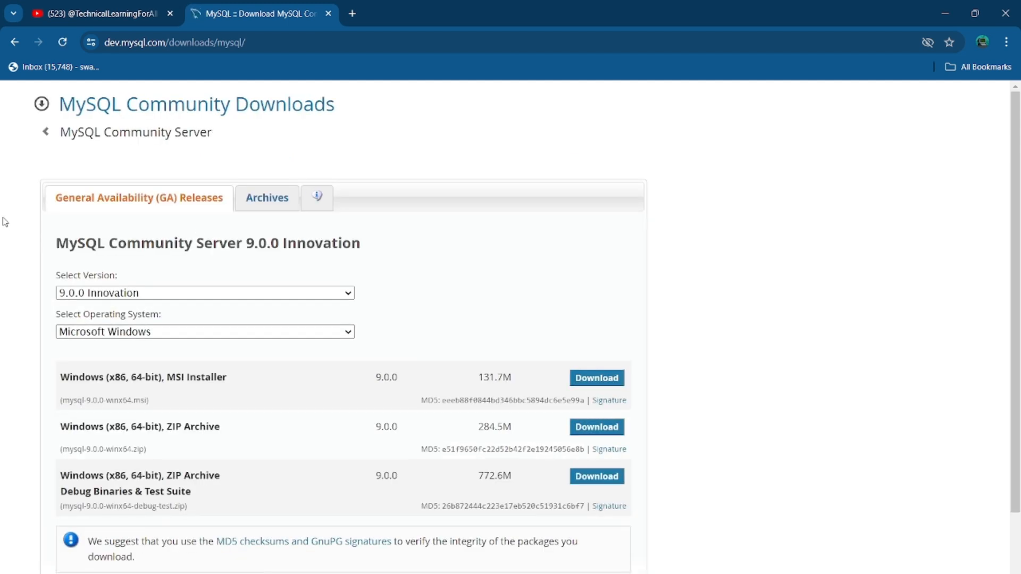
Download the mysql-9.0.0-winx64.msi Windows installer without signing in and check its progress
scroll(5, 222, down, 1)
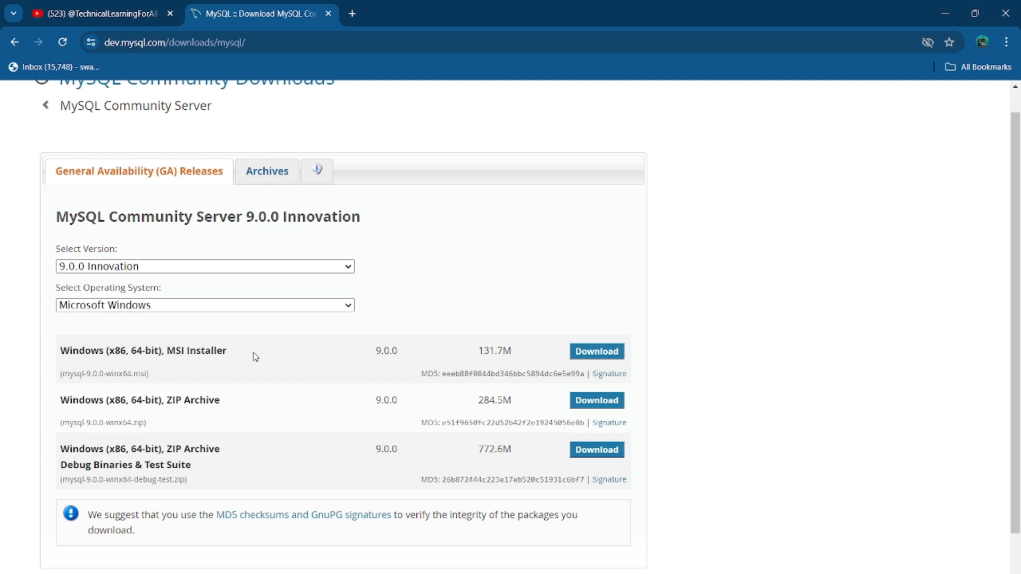
click(604, 354)
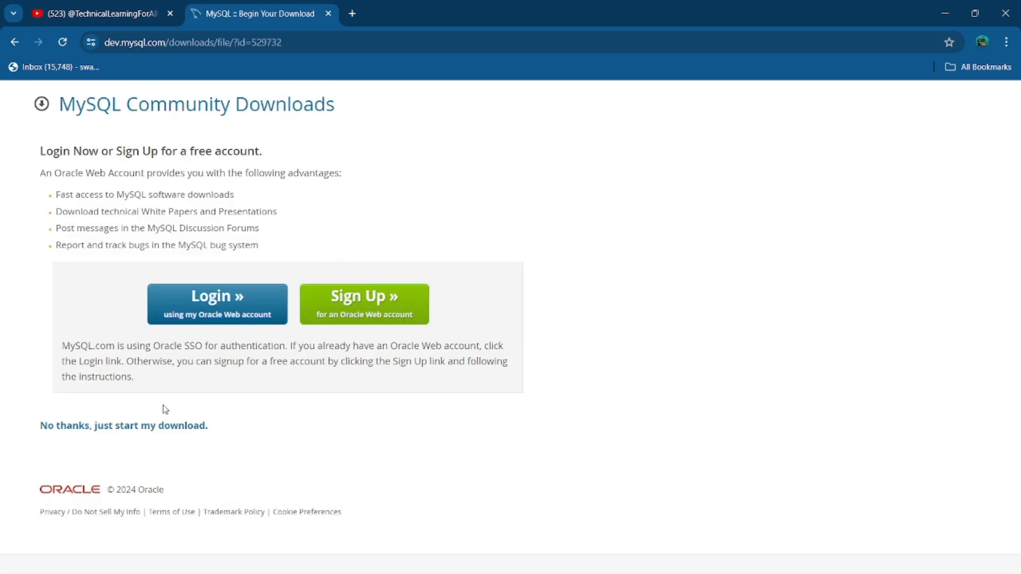
click(120, 428)
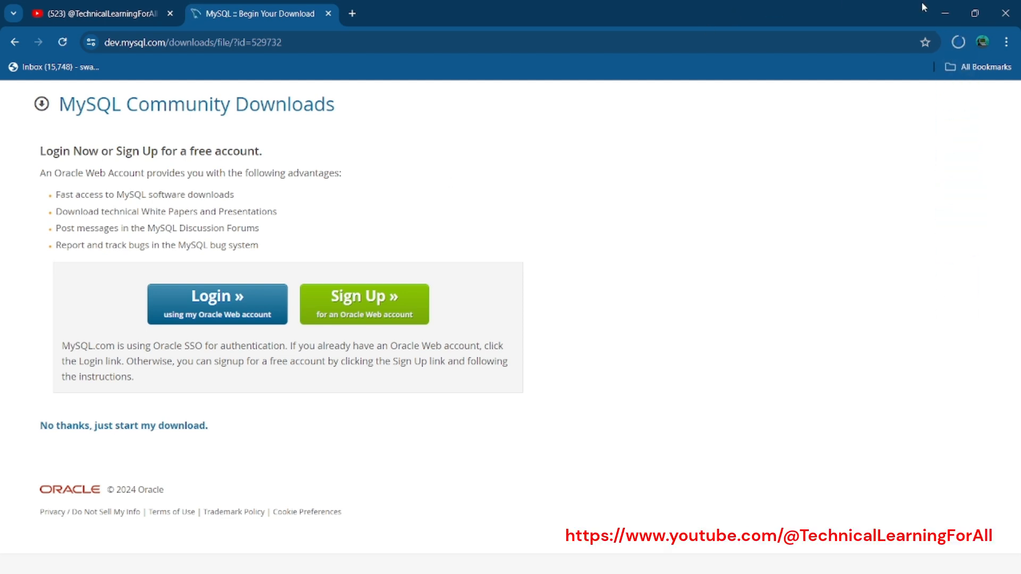
click(960, 41)
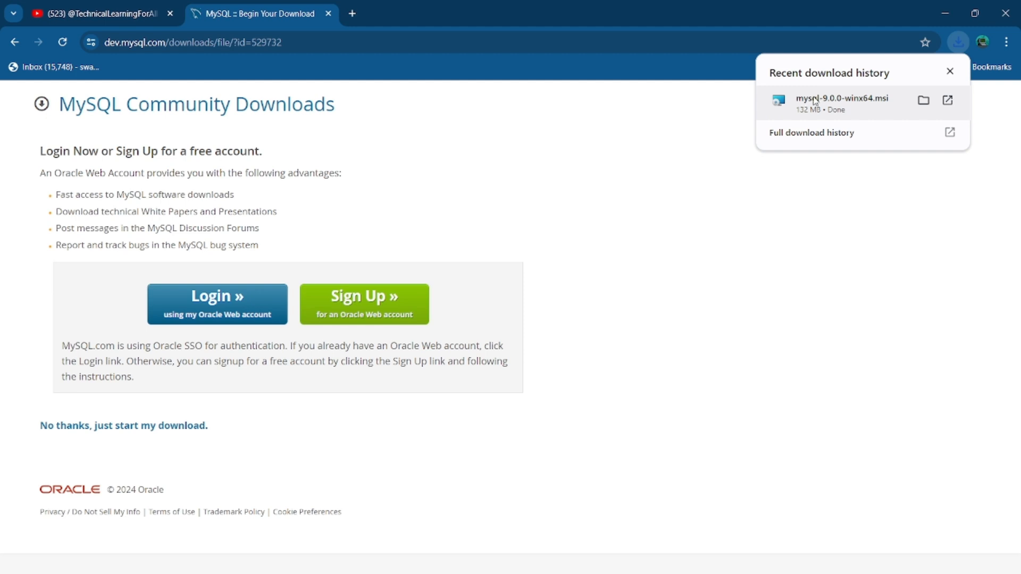
Launch the downloaded mysql-9.0.0-winx64.msi installer and accept the license agreement
click(835, 101)
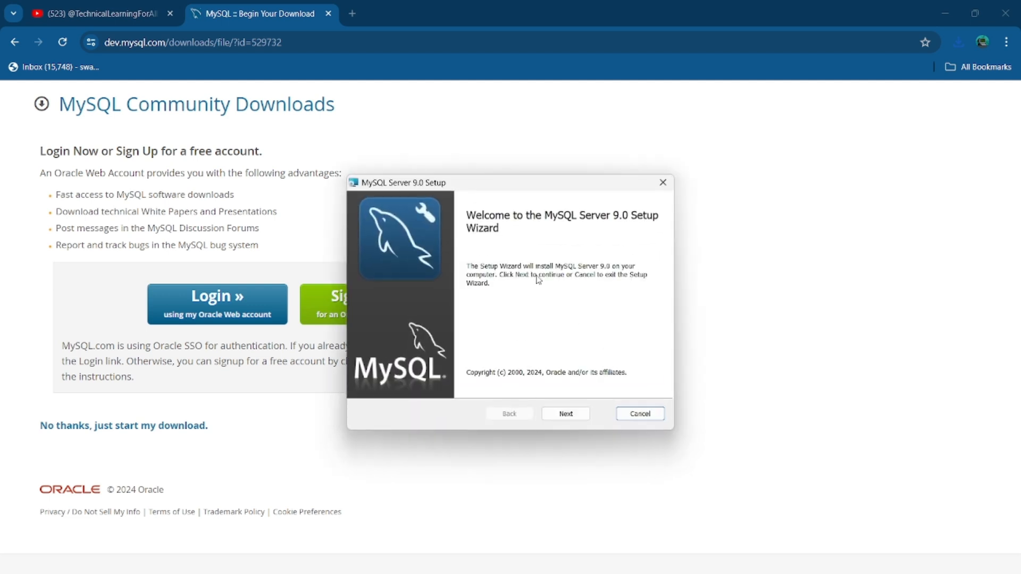
click(568, 415)
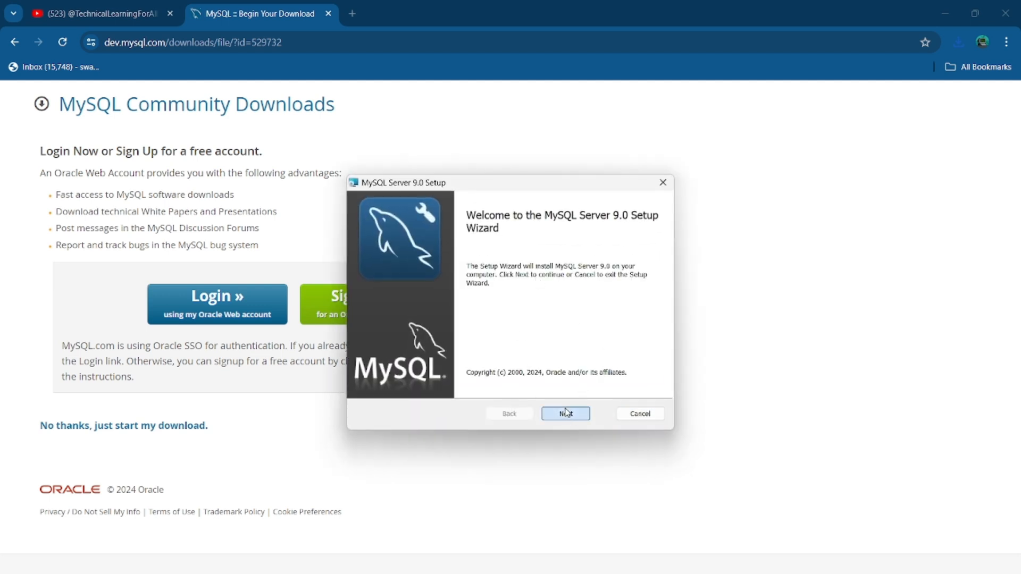
click(385, 384)
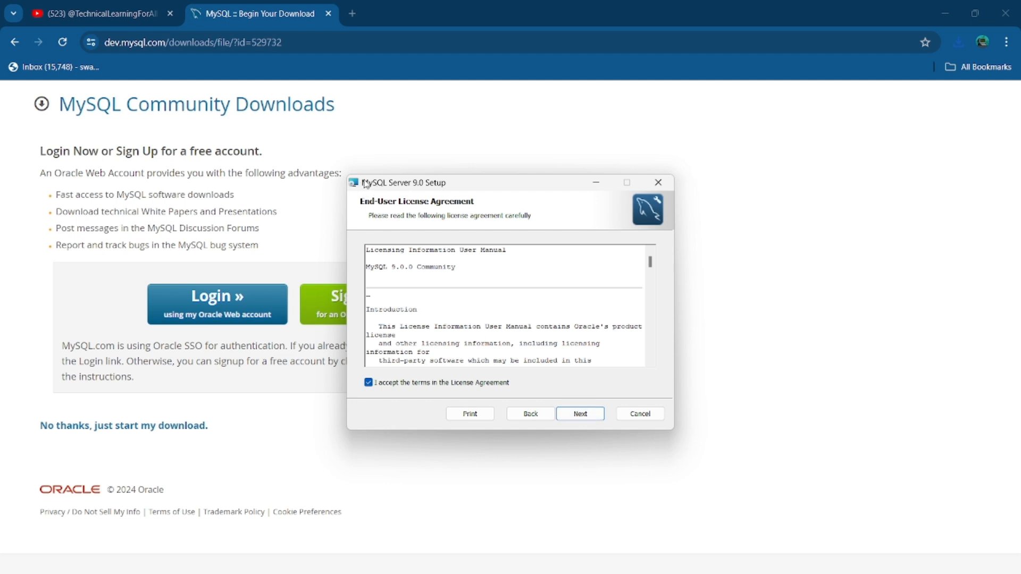
drag(366, 182, 370, 181)
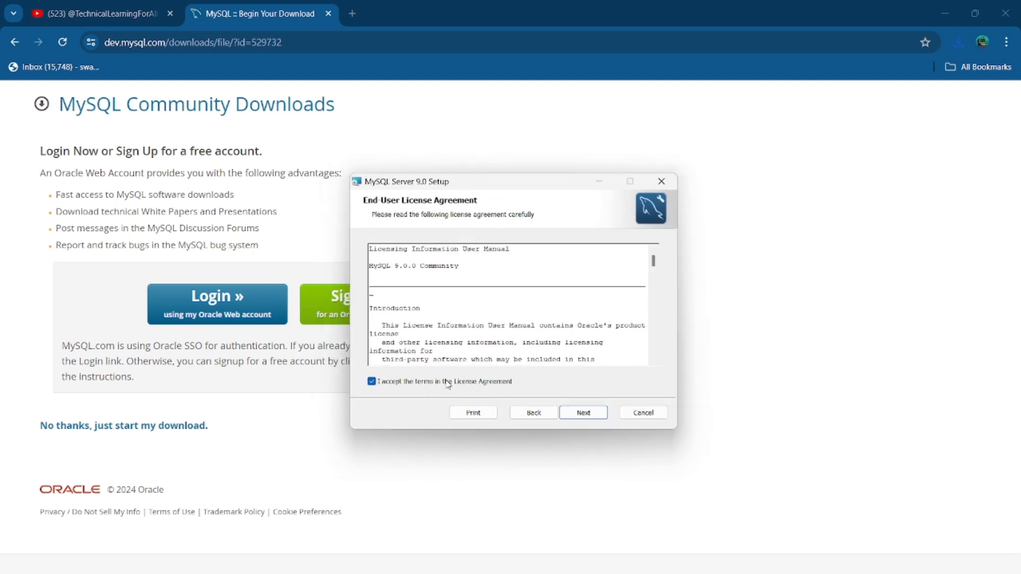
Choose the Complete setup type and install MySQL Server 9.0
click(589, 417)
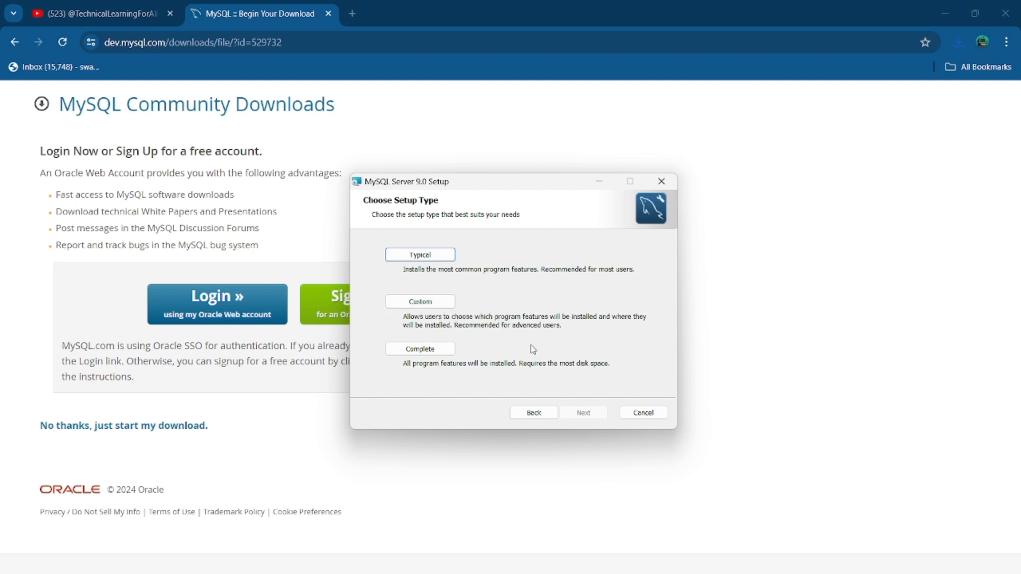
click(421, 351)
click(586, 415)
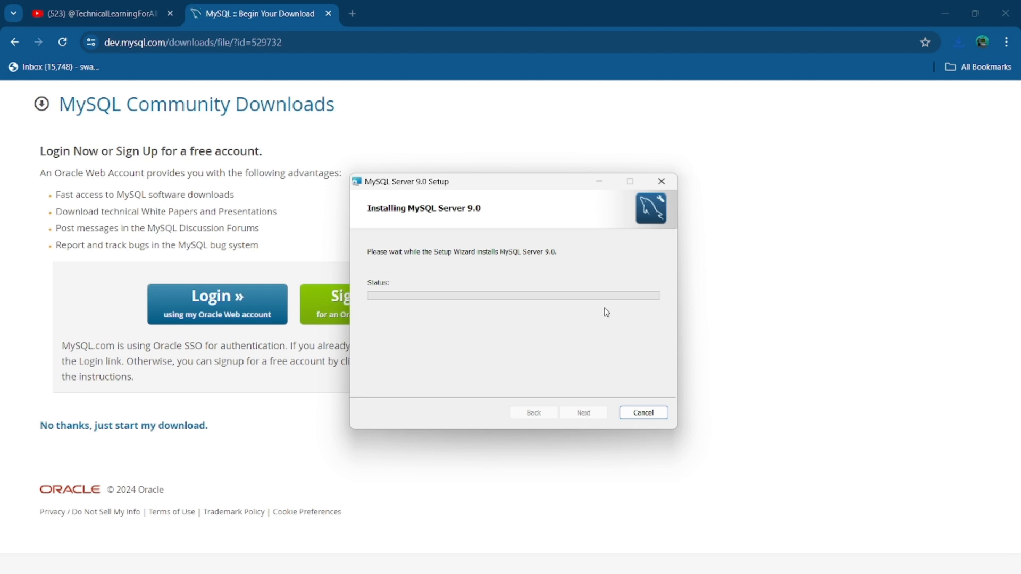
drag(530, 186, 509, 171)
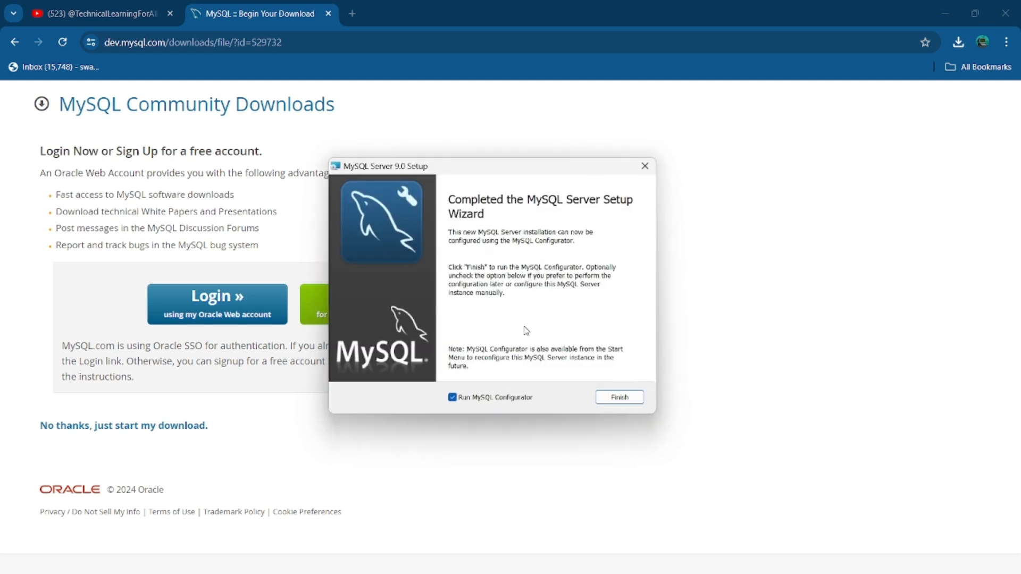
Launch MySQL Configurator and keep the default data directory and Development Computer networking on port 3306
click(611, 399)
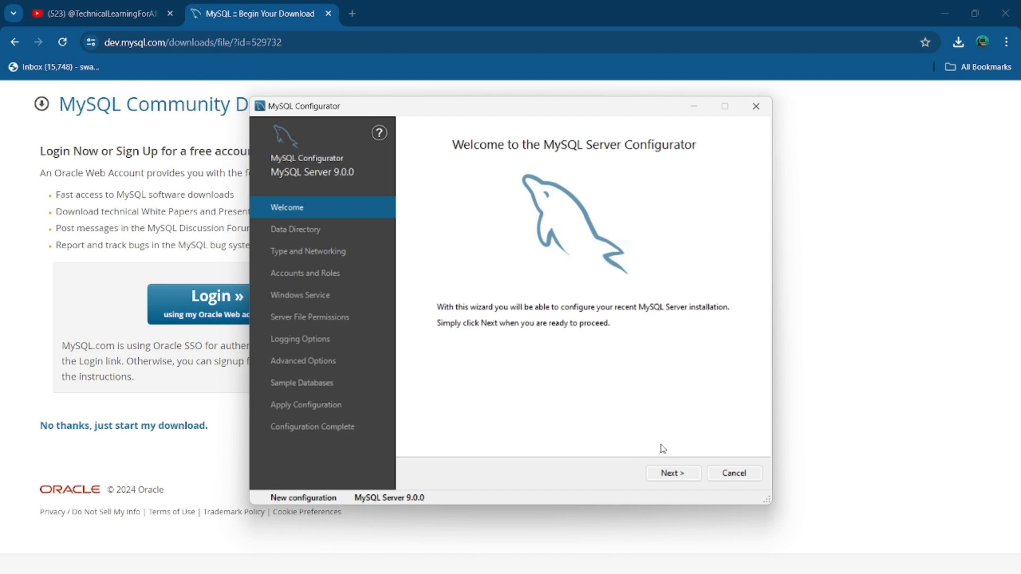
click(670, 475)
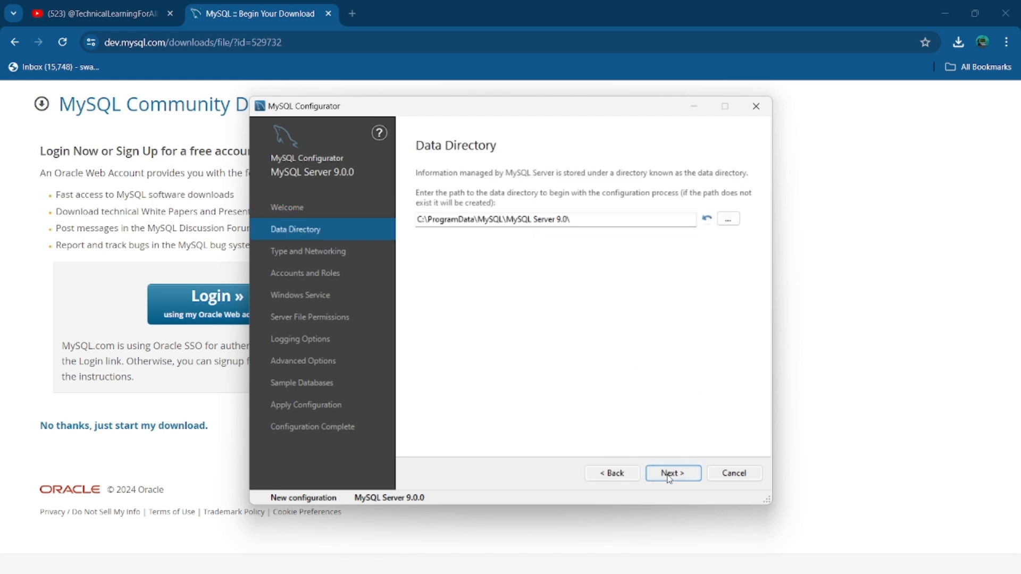
drag(584, 221, 398, 221)
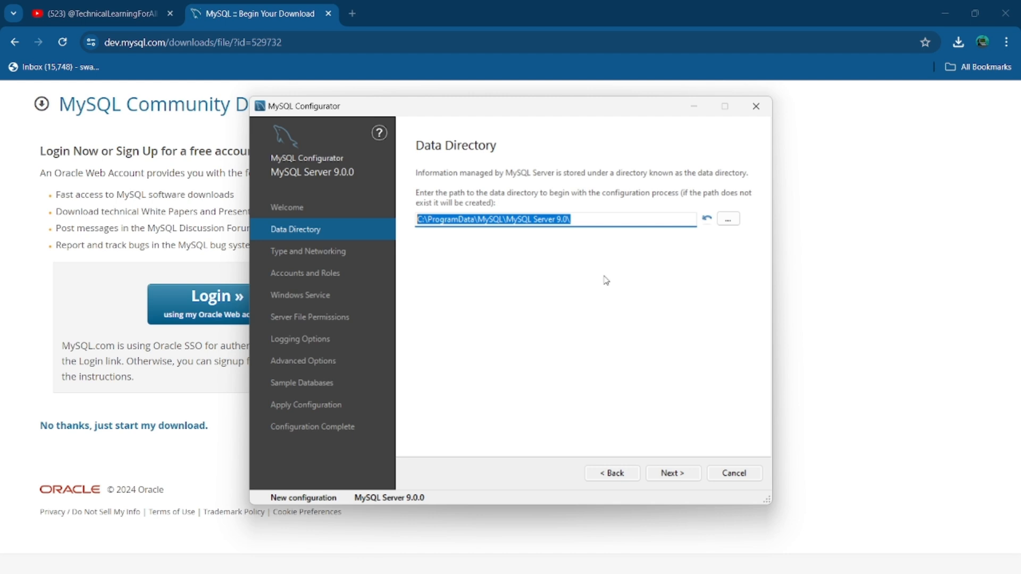
click(596, 215)
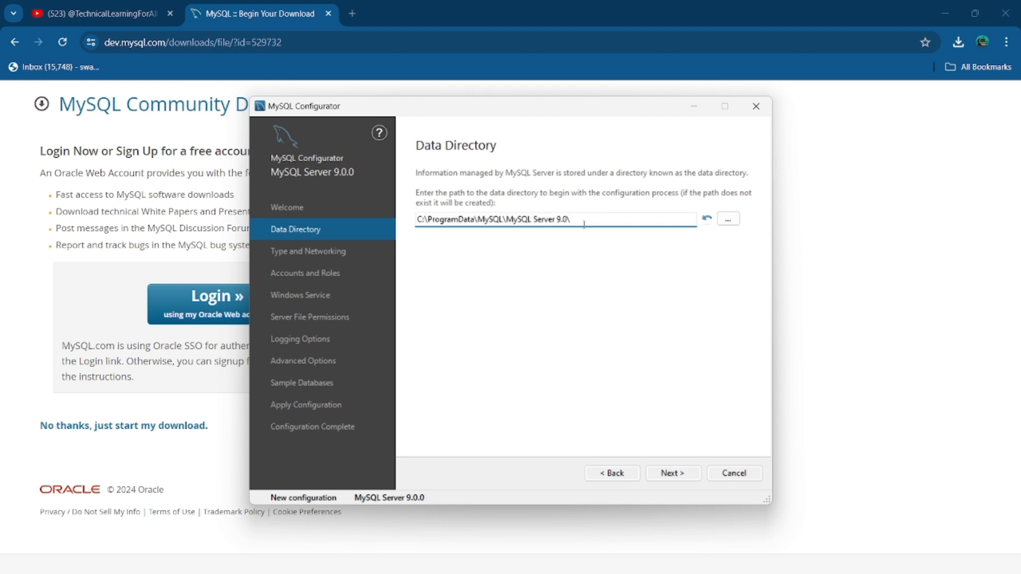
click(666, 474)
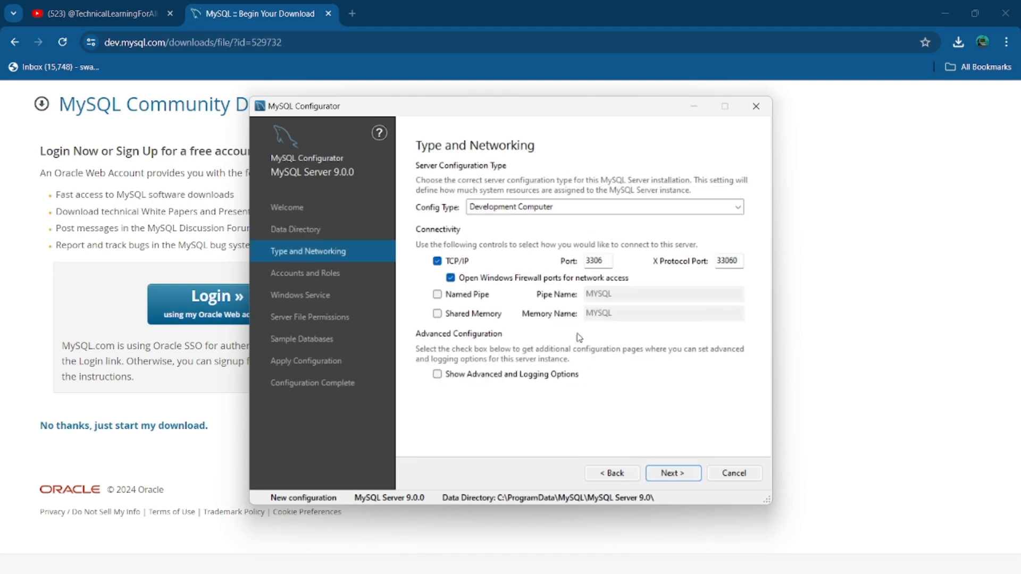
double_click(595, 261)
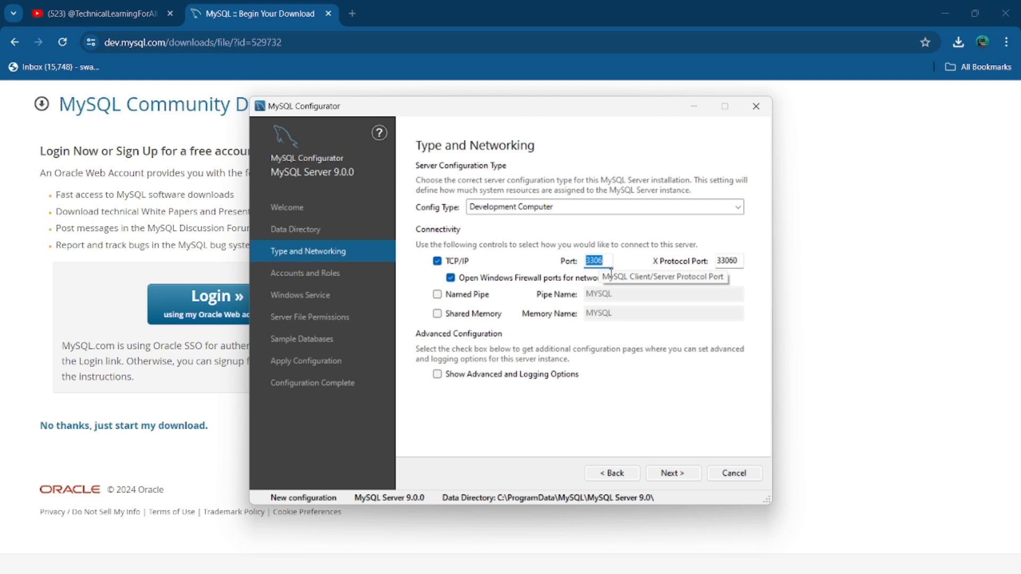
click(674, 474)
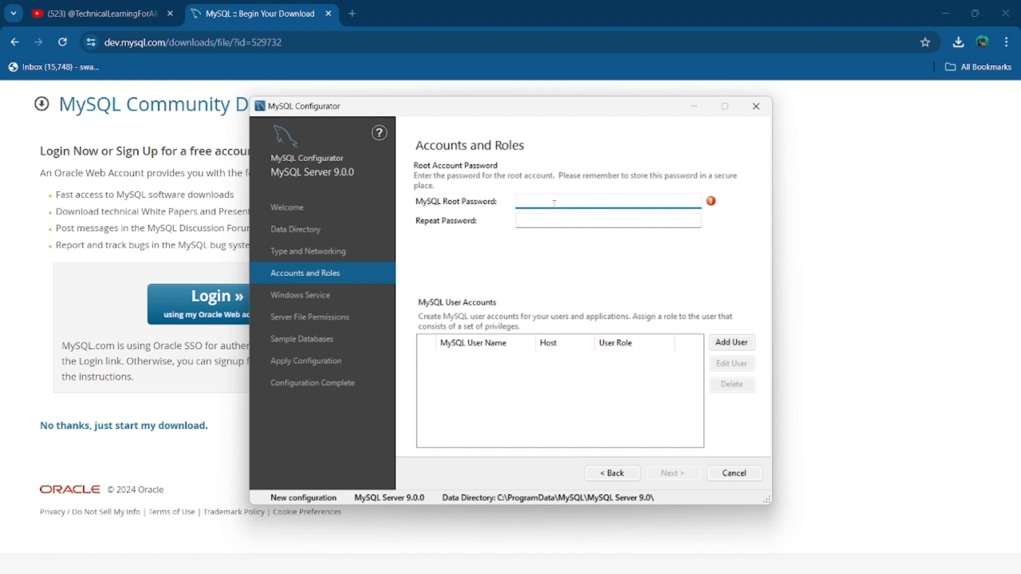
Enter the root account password in both the MySQL Root Password and Repeat Password fields
text(root)
key(BackSpace)
key(BackSpace)
key(BackSpace)
key(BackSpace)
text(root)
click(538, 219)
text(root)
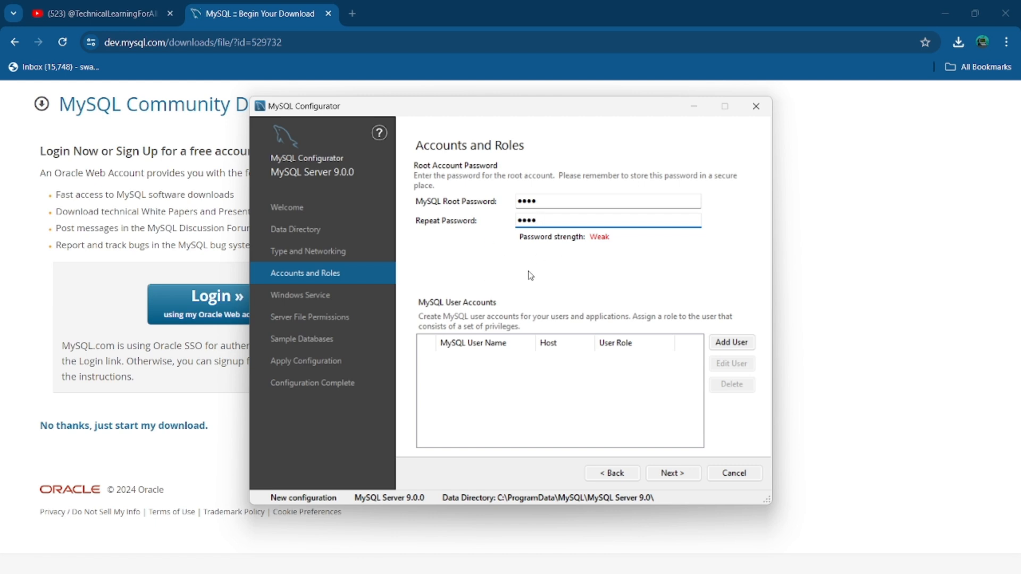
Start adding a user named root with the DB Admin role, then cancel it as a reserved name
click(728, 344)
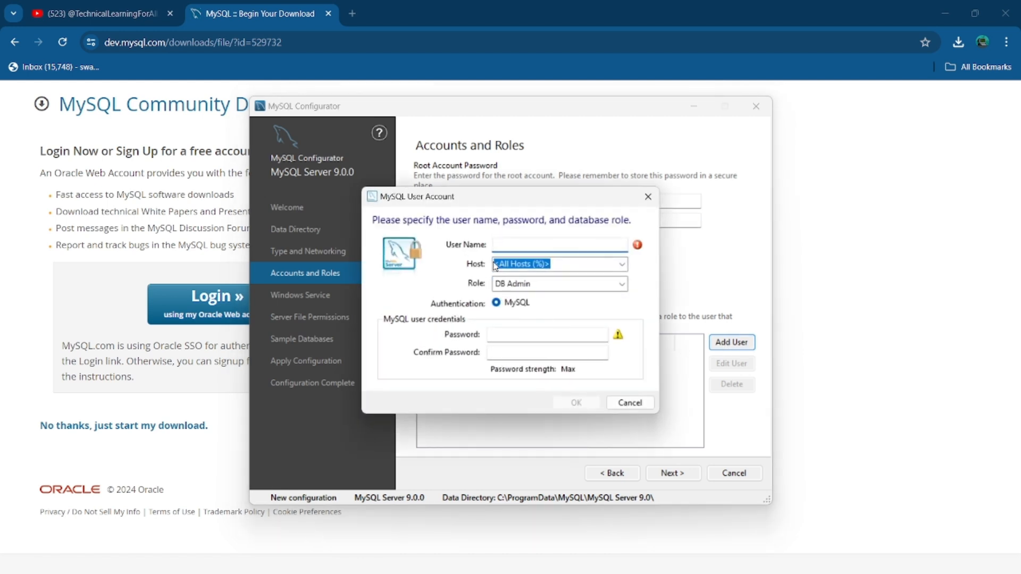
text(root)
click(622, 284)
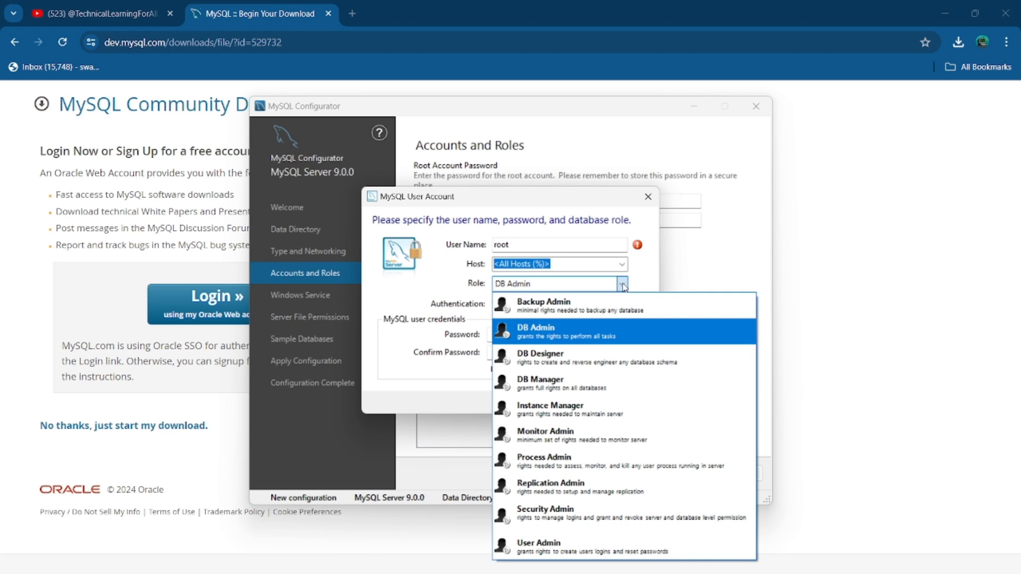
click(561, 340)
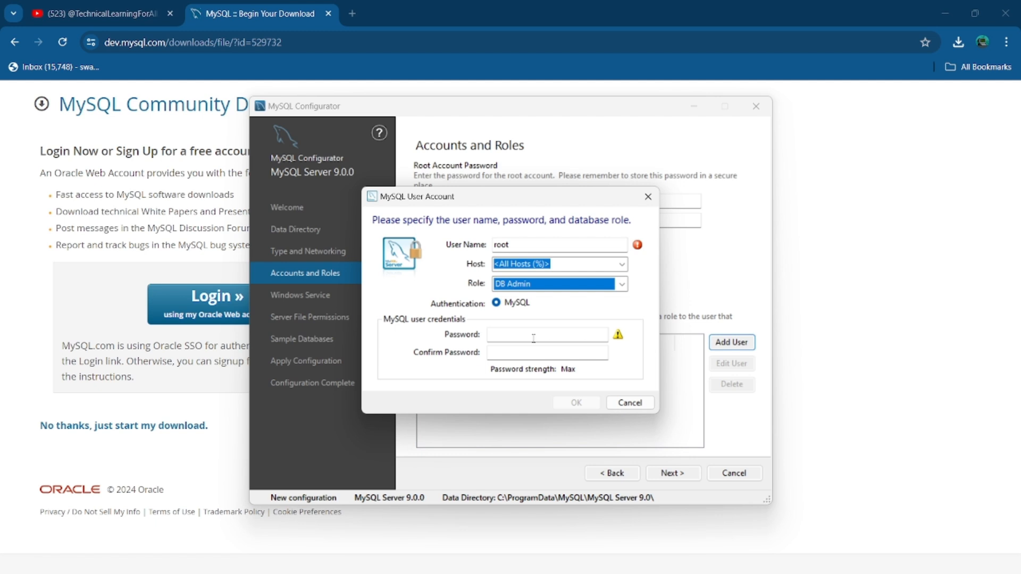
click(518, 335)
text(root)
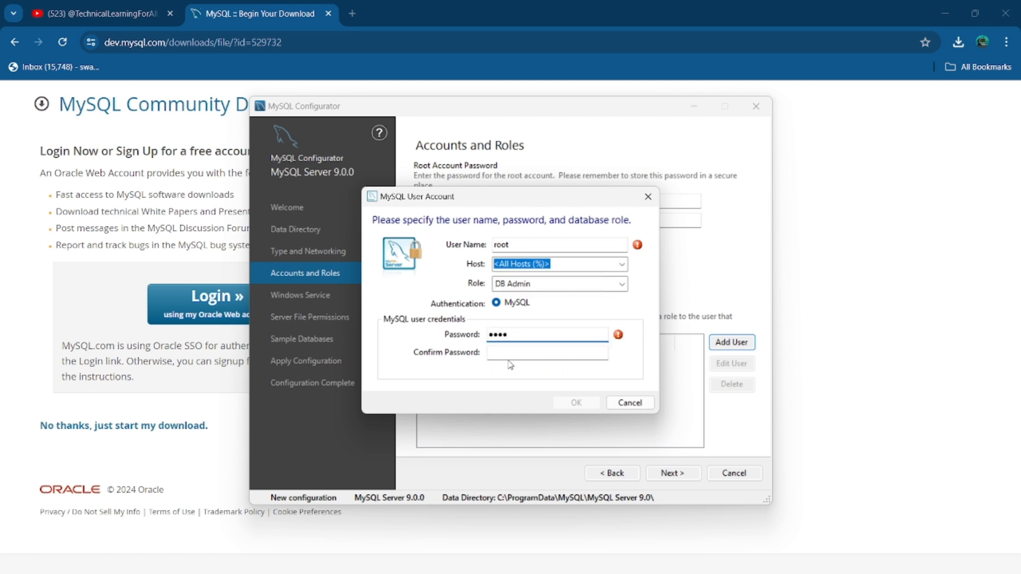
click(502, 353)
text(root)
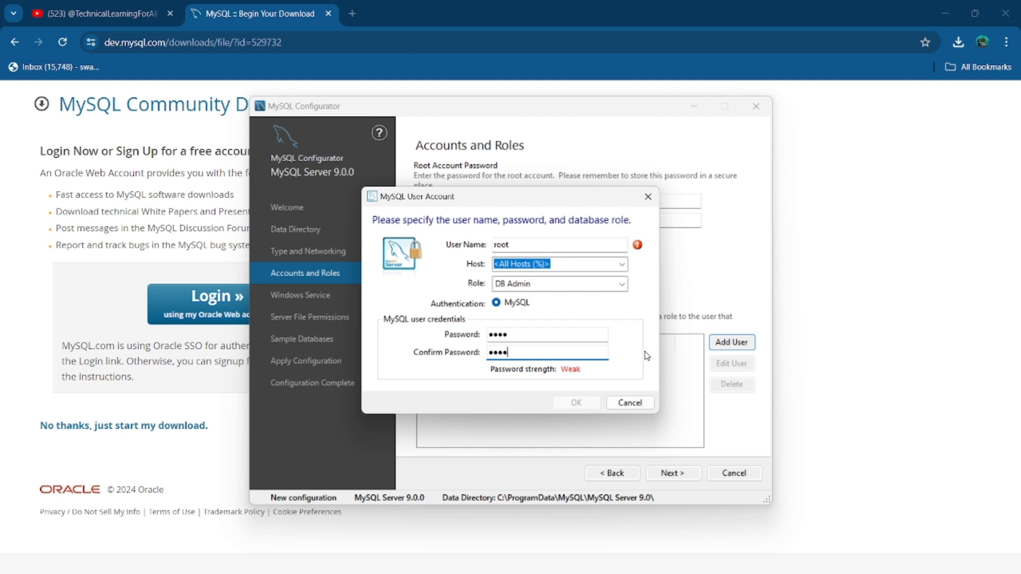
mouse_move(638, 248)
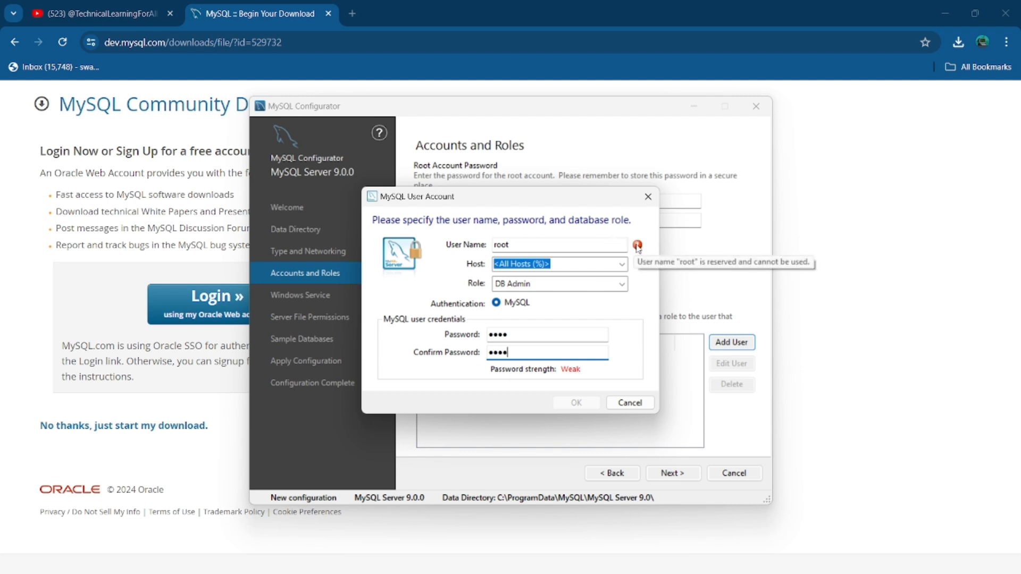
click(628, 403)
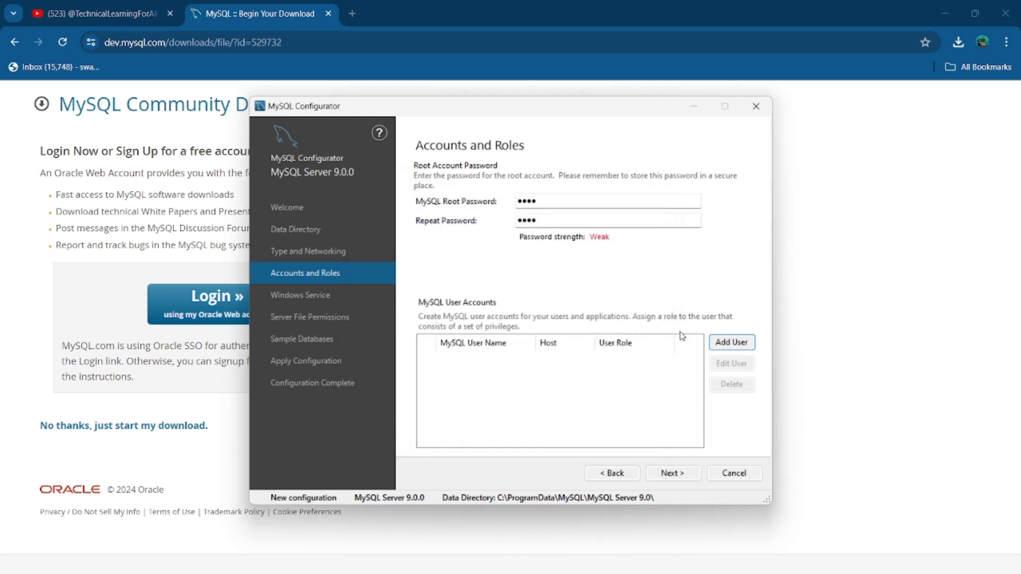
Add a new user account with a chosen user name and matching password, DB Admin role, host %
click(731, 350)
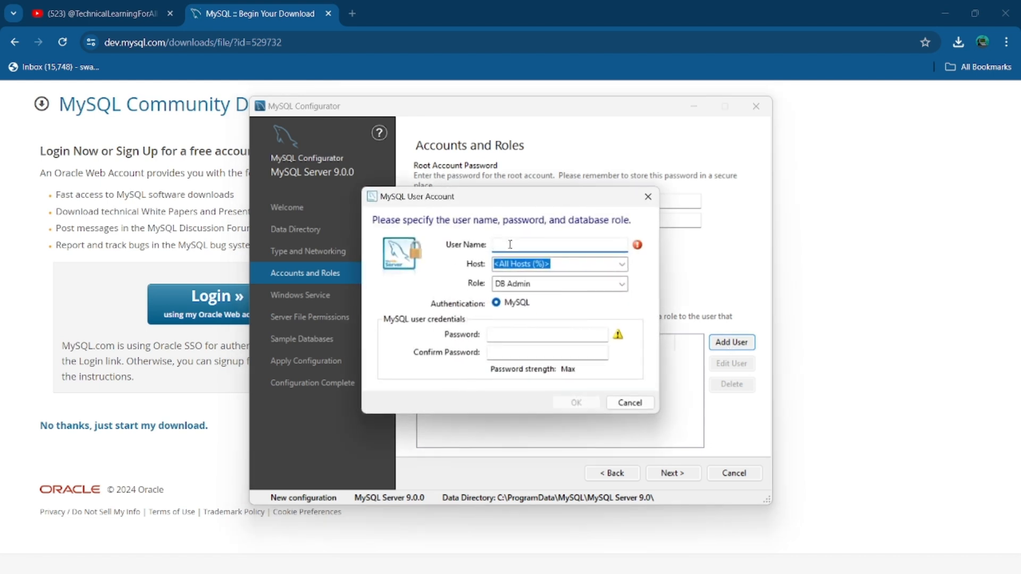
text(swapnil)
click(503, 335)
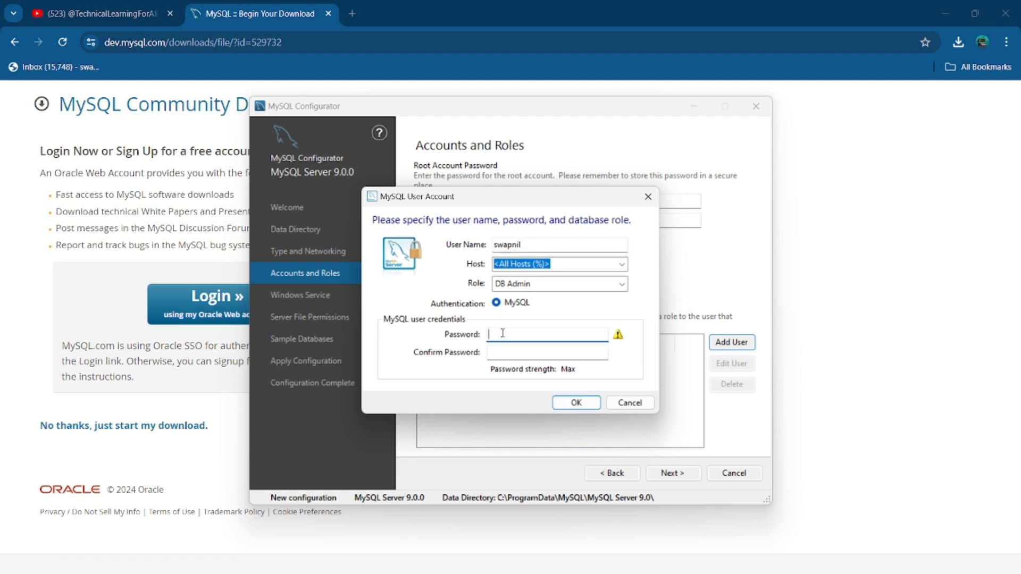
text(1234567)
click(492, 353)
text(1234567)
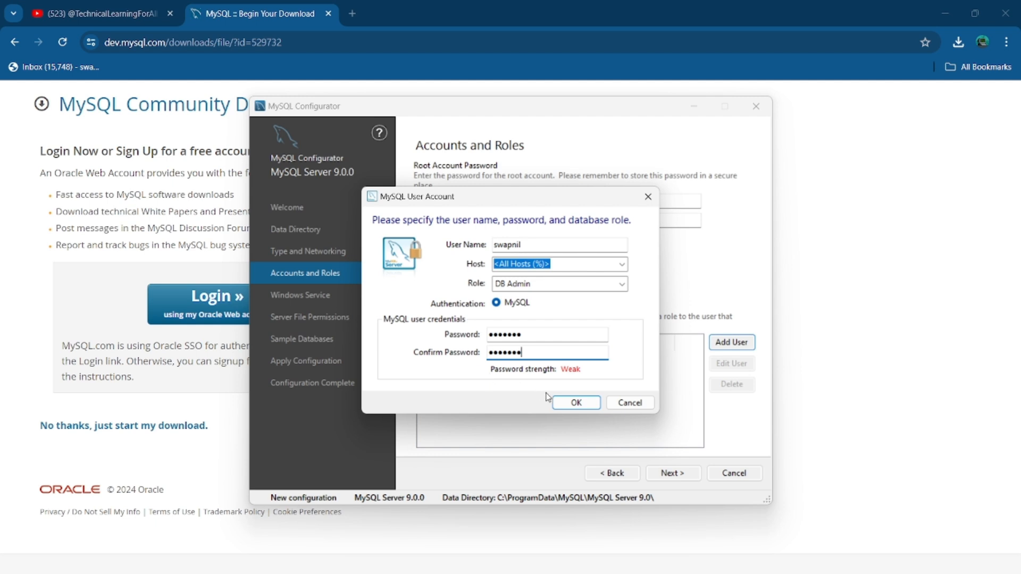
click(571, 406)
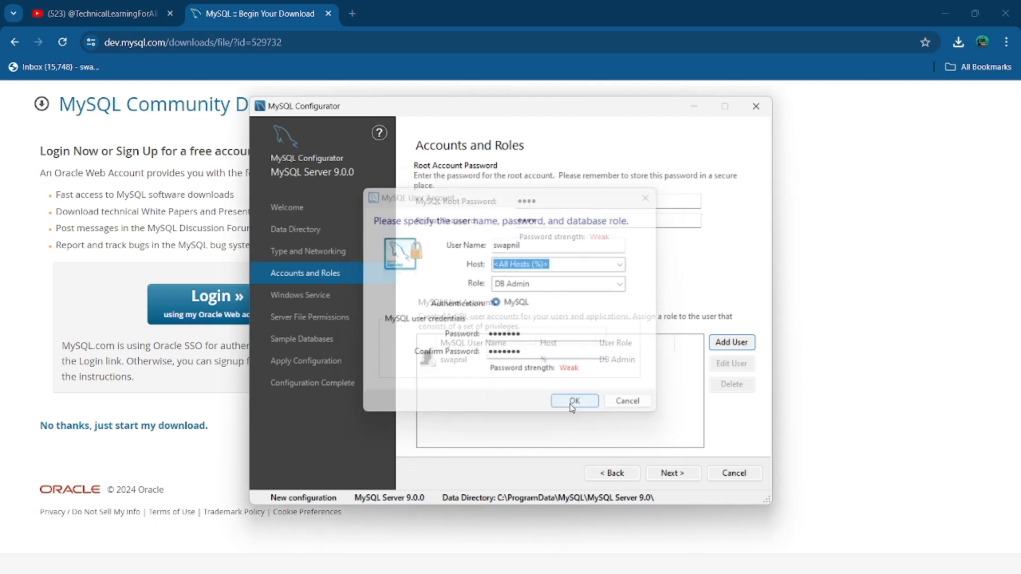
click(446, 362)
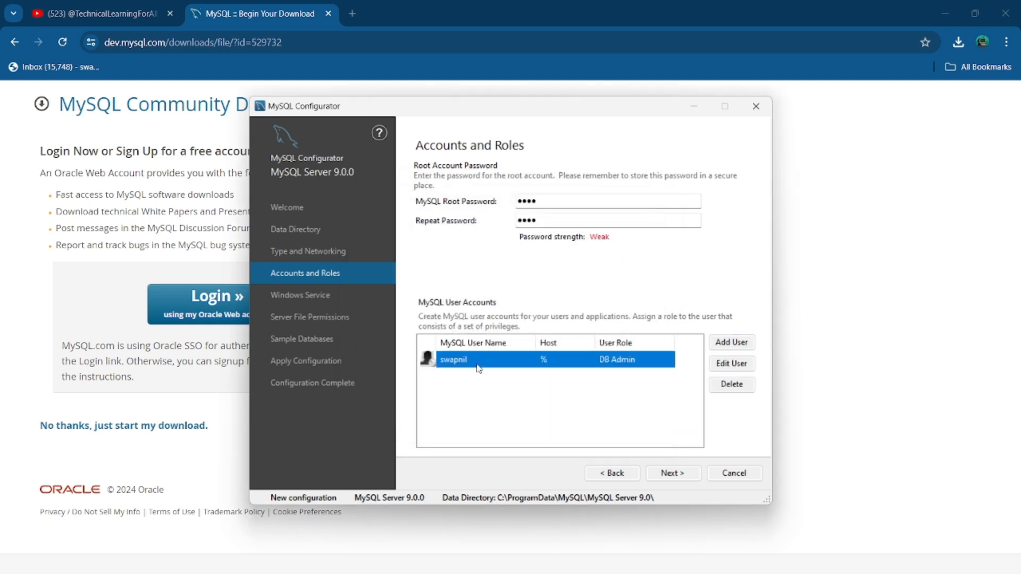
click(570, 200)
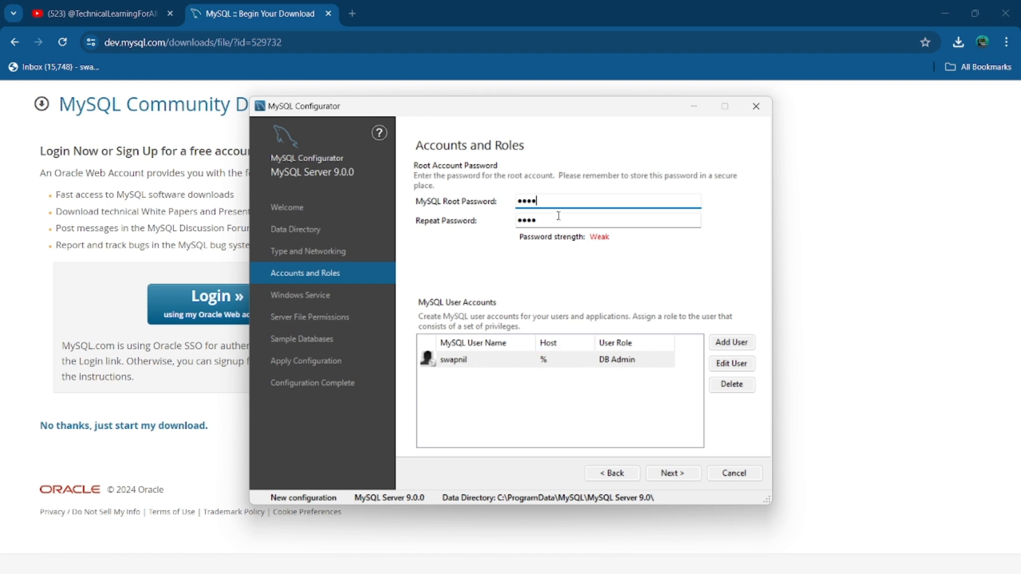
Keep the MySQL90 Windows service, default file permissions and sample database settings
drag(556, 201, 498, 205)
click(667, 473)
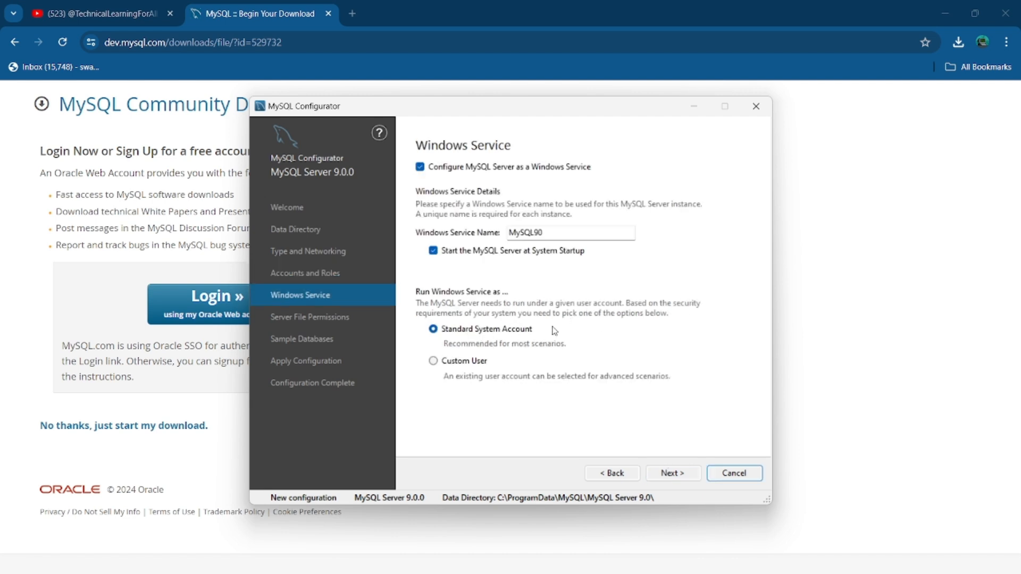
click(679, 477)
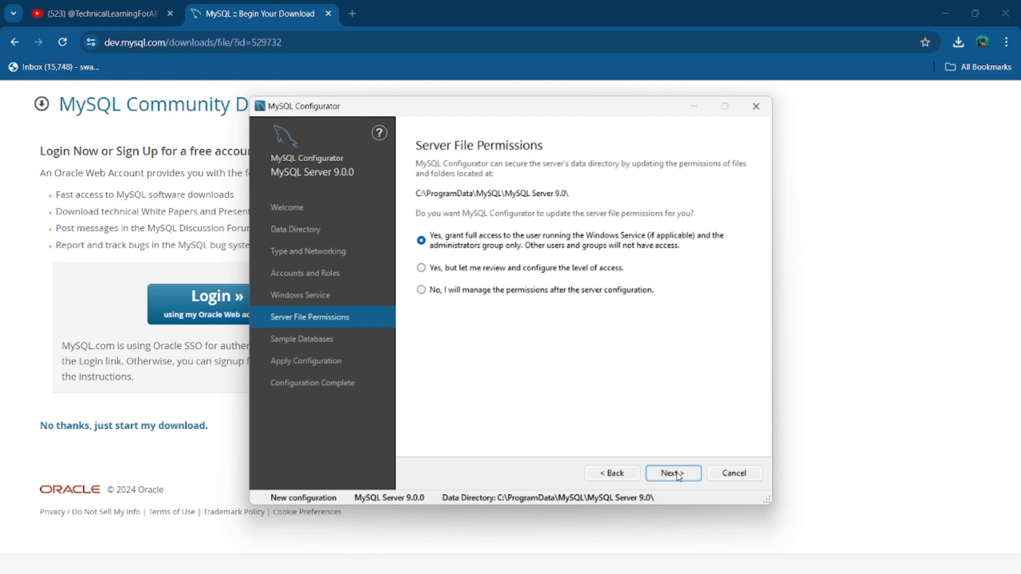
click(679, 477)
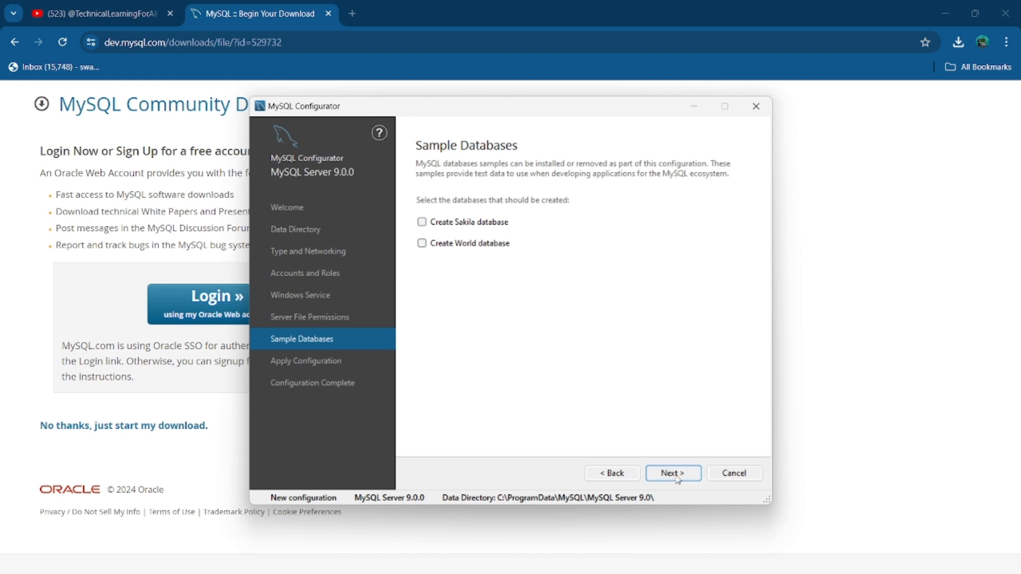
click(678, 478)
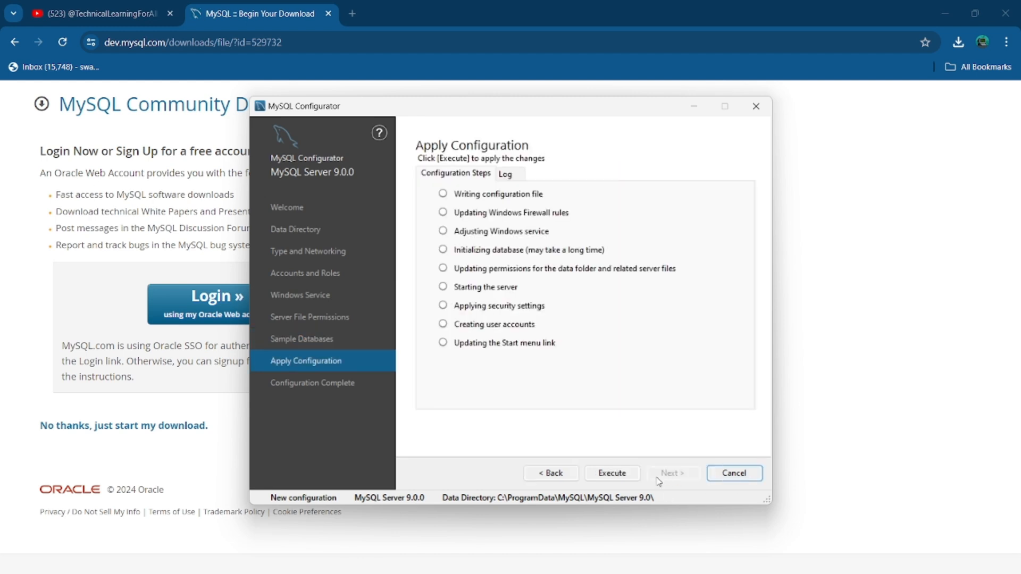
Execute the MySQL Server 9.0.0 configuration and close the configurator once all steps succeed
click(618, 474)
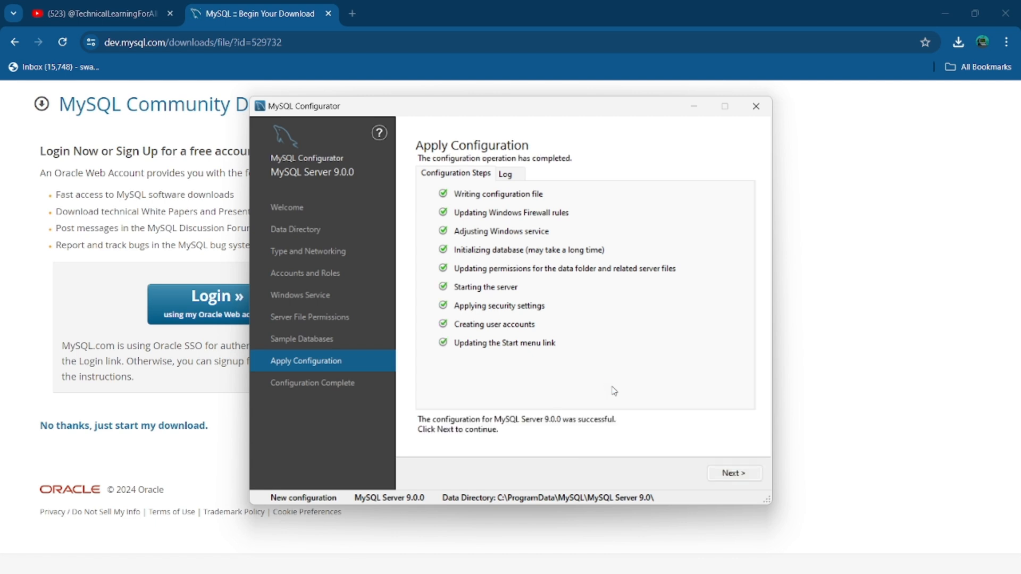
click(733, 479)
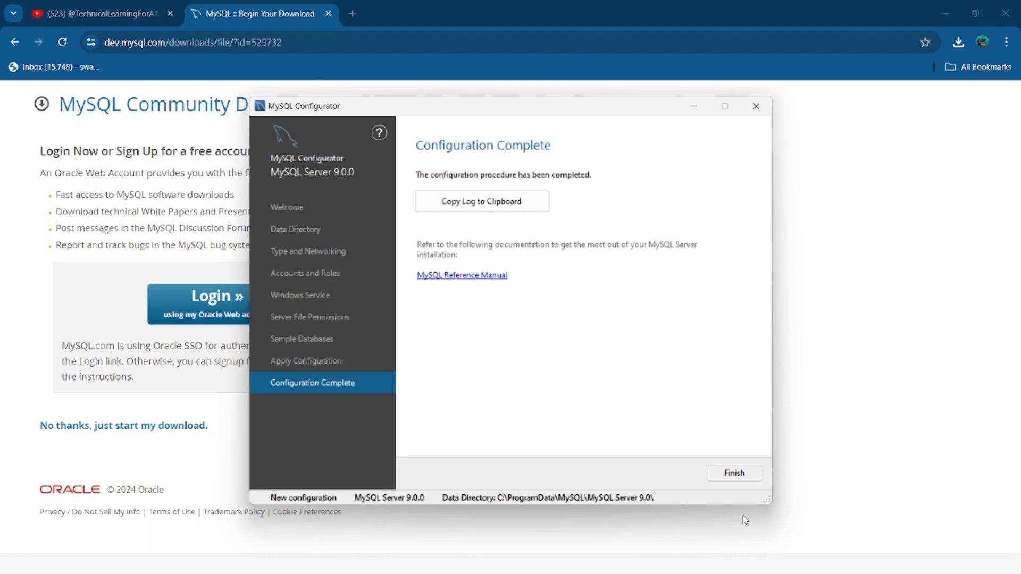
click(741, 475)
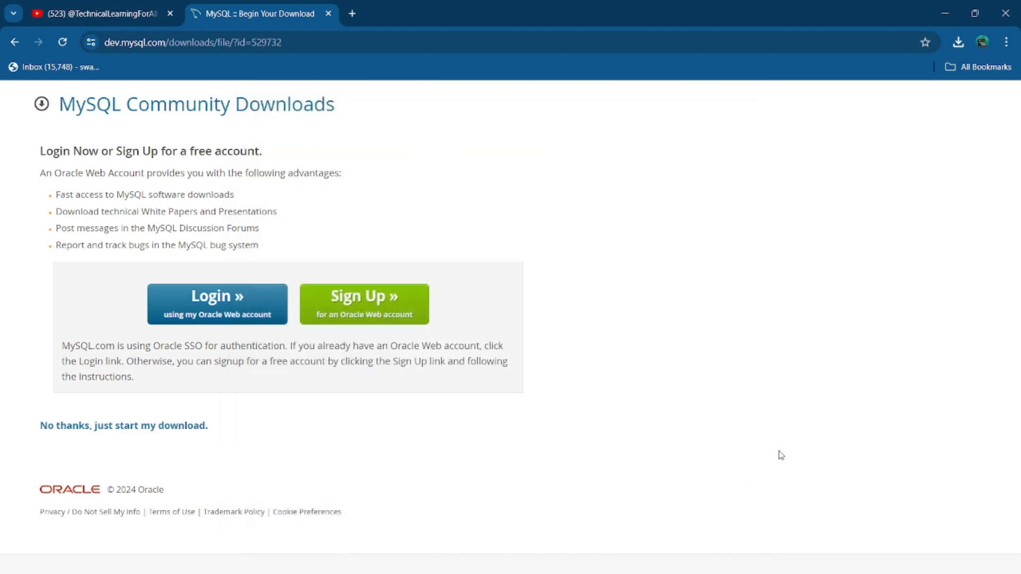
key(super)
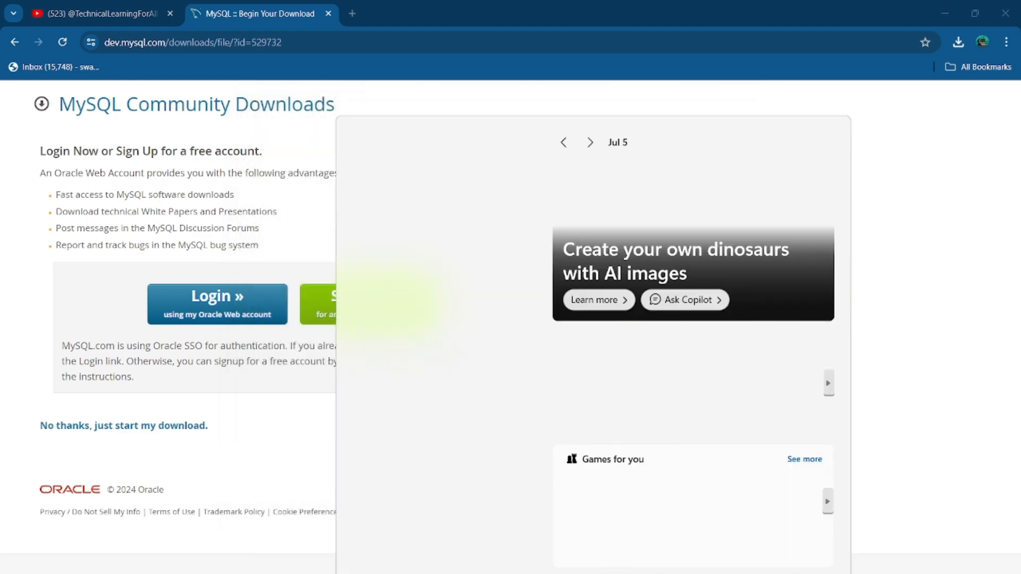
text(mysql)
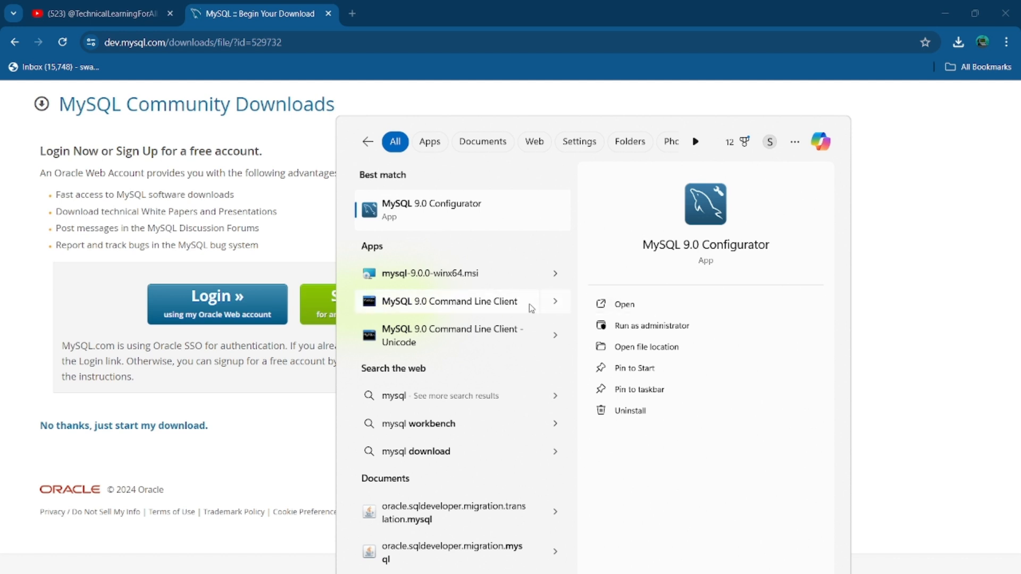
click(617, 325)
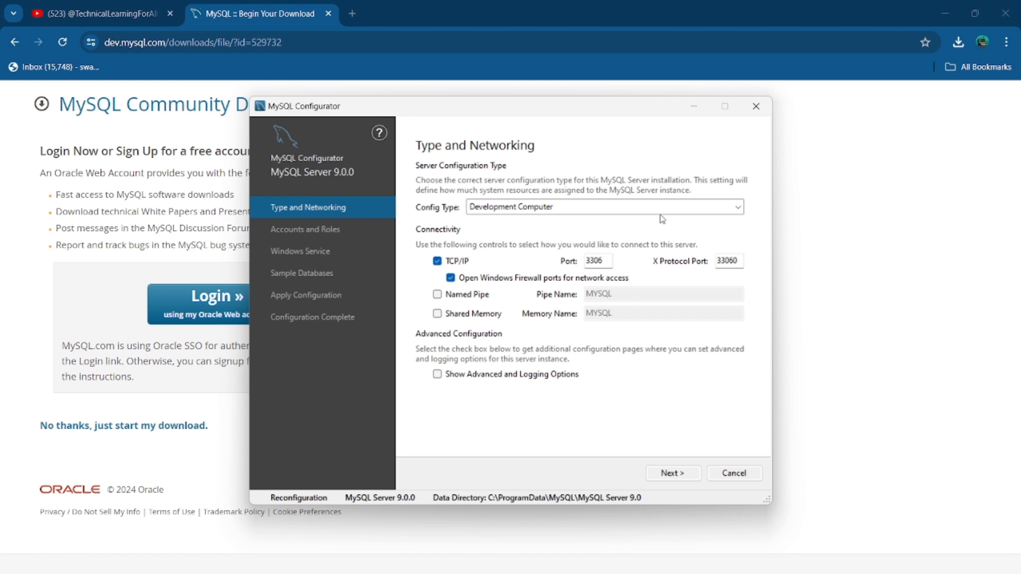
click(755, 115)
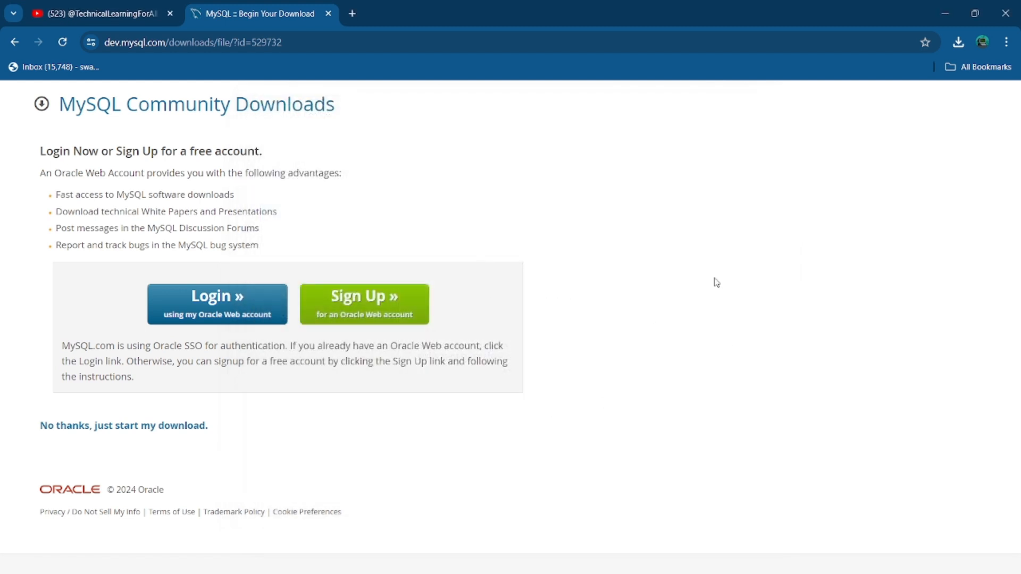
key(super+s)
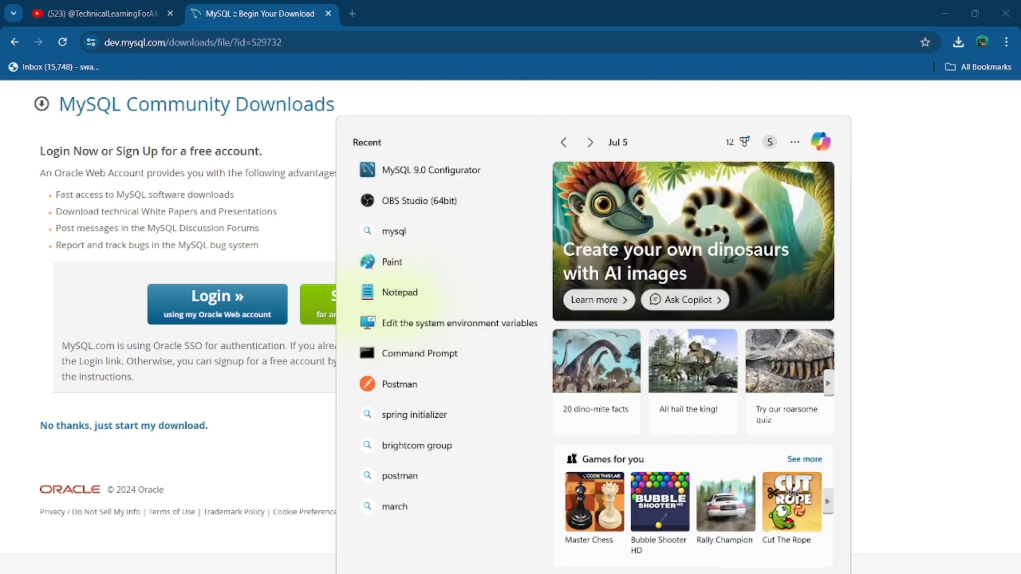
text(mt)
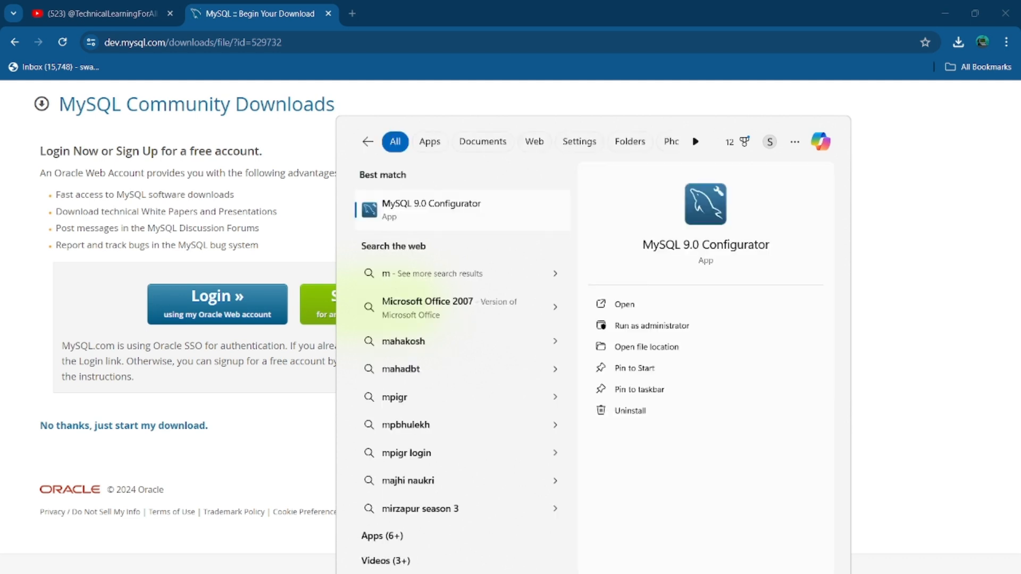
key(BackSpace)
text(ysql)
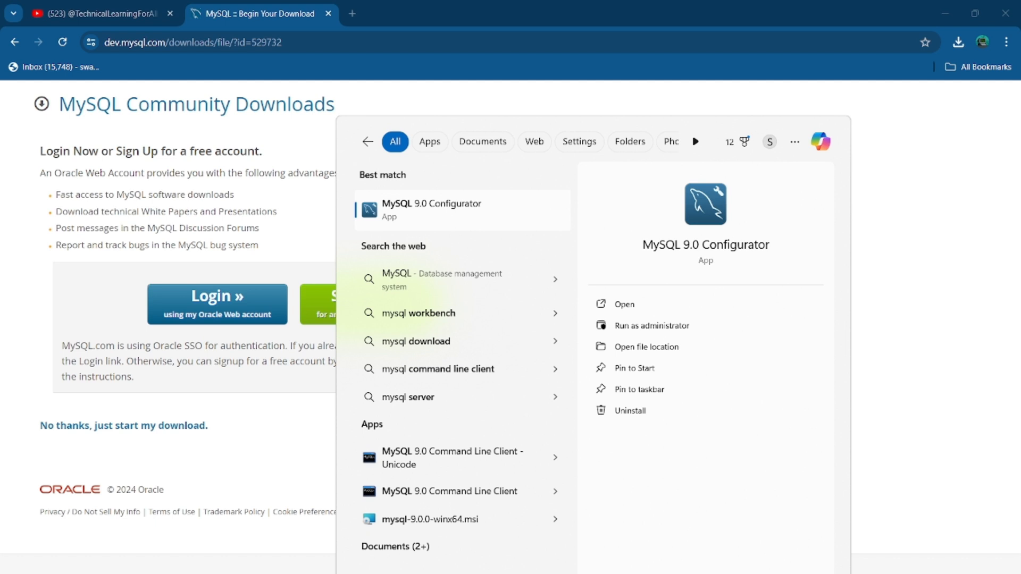
key(ctrl+a)
key(BackSpace)
text(wo)
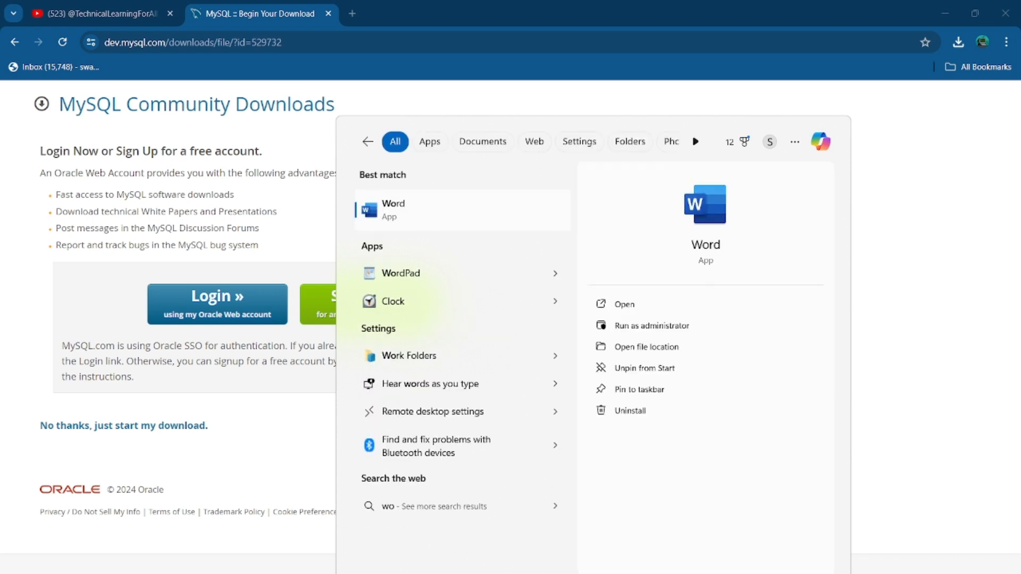
text(rkbench)
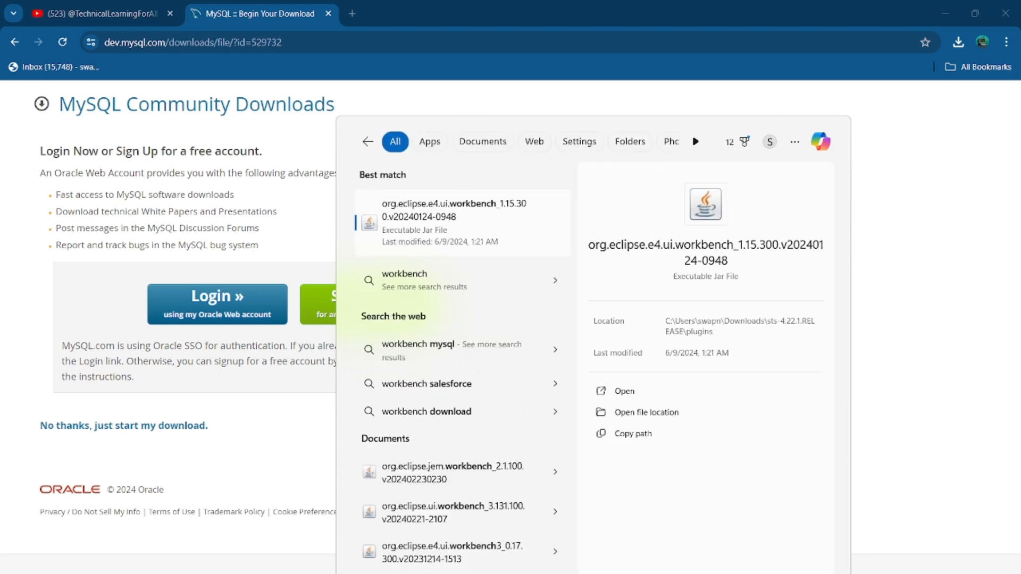
click(252, 570)
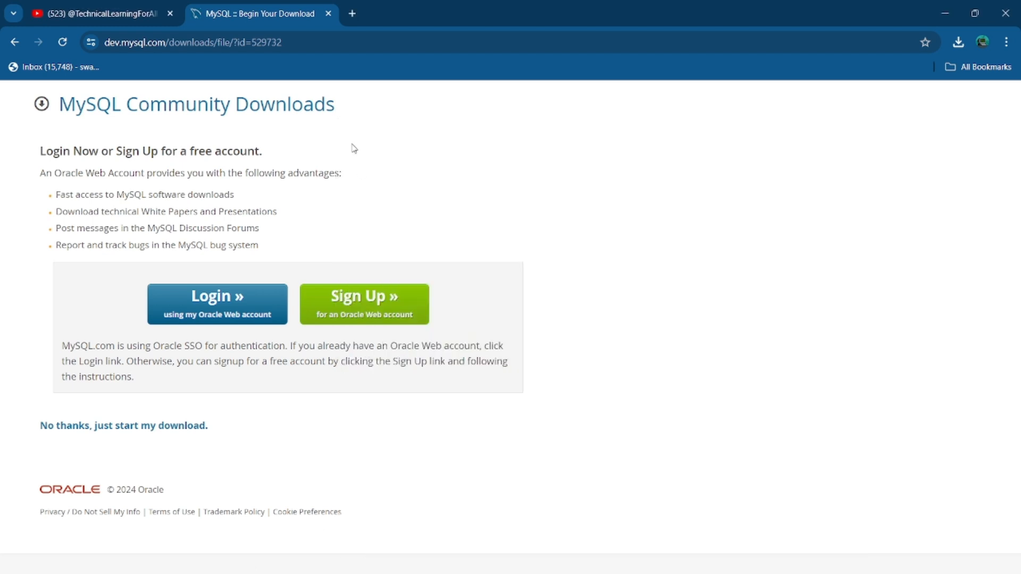
Search 'mysql workbench' in a new tab and start the Windows (x86, 64-bit) MSI Installer download
click(357, 16)
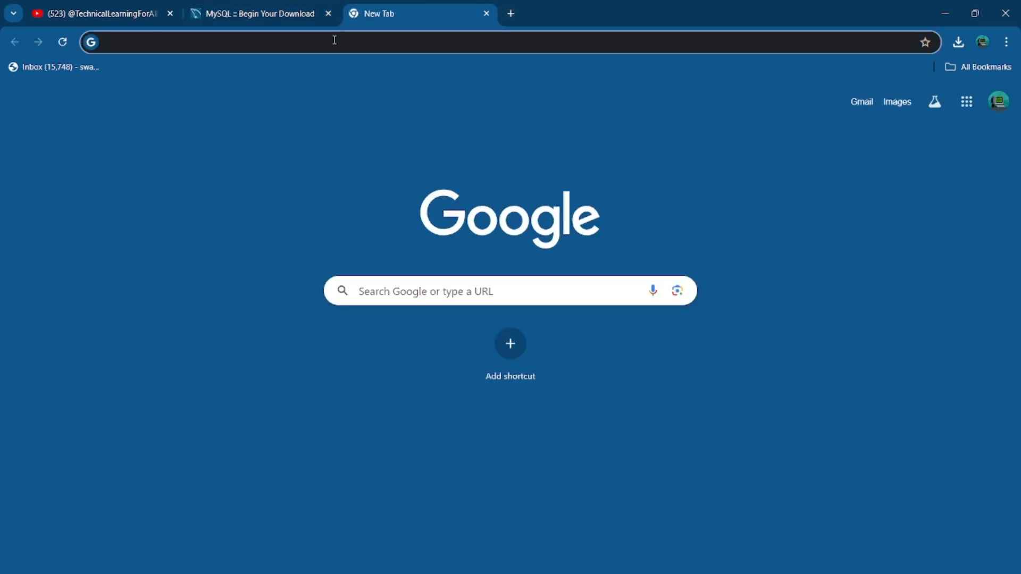
text(mysql)
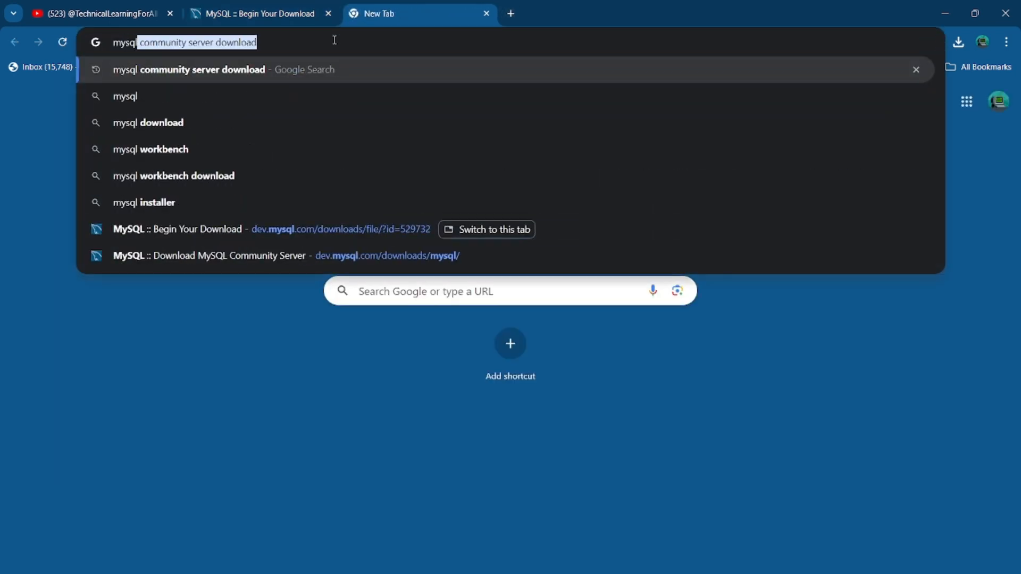
text( workbench)
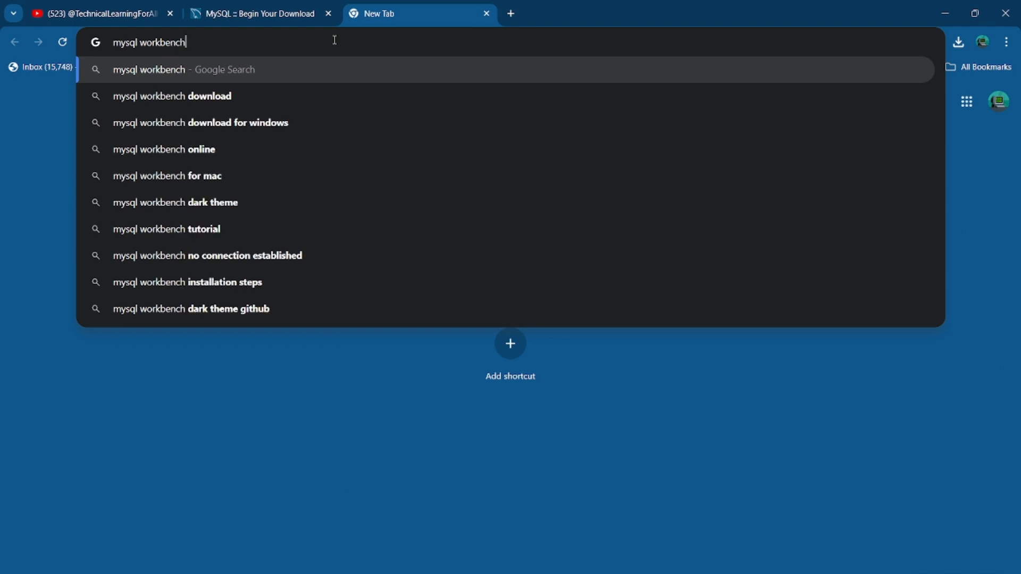
click(252, 96)
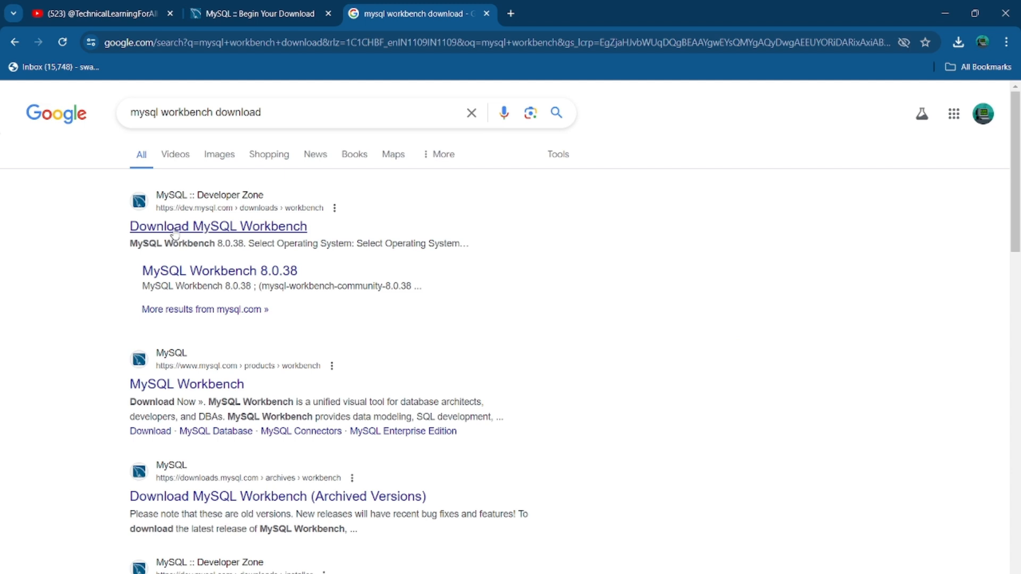
click(195, 233)
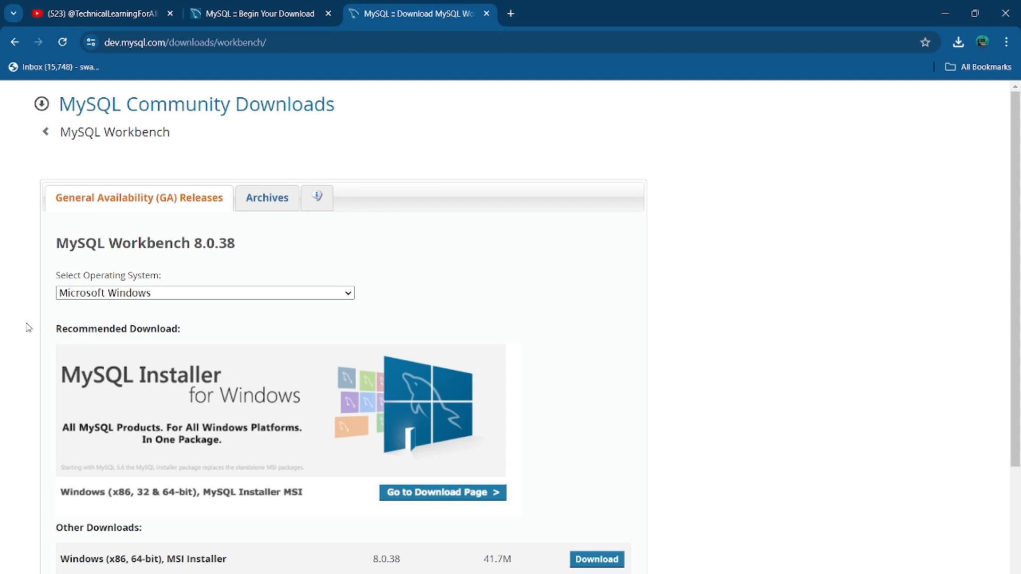
scroll(21, 332, down, 3)
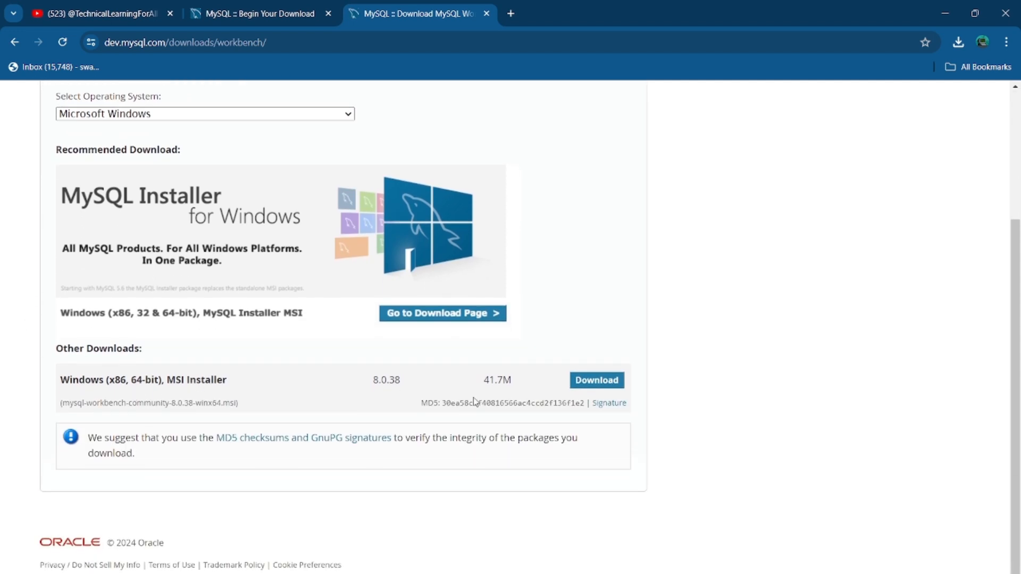
click(591, 383)
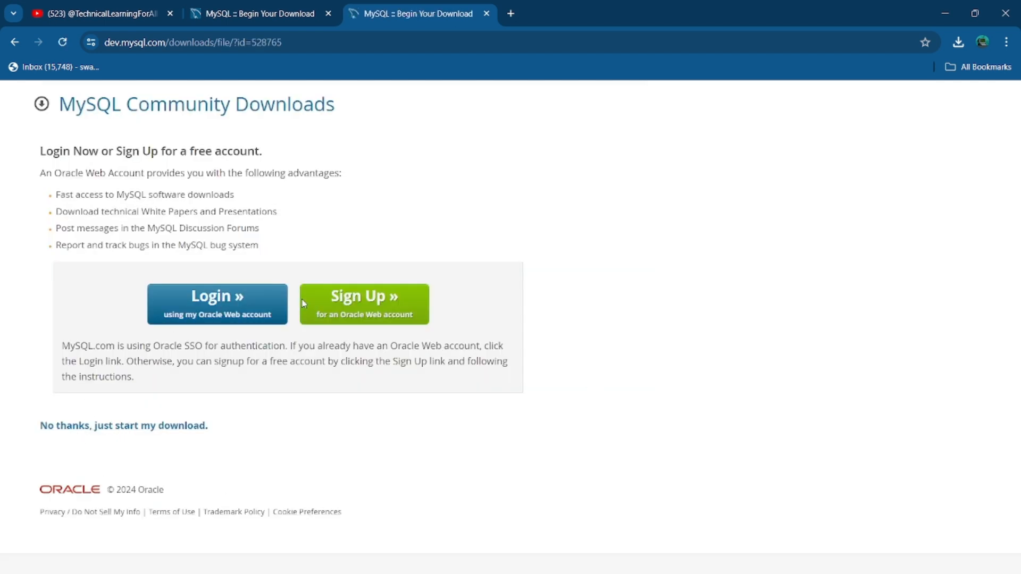
Download the Workbench MSI without signing in and launch it from the downloads list
click(129, 432)
click(959, 42)
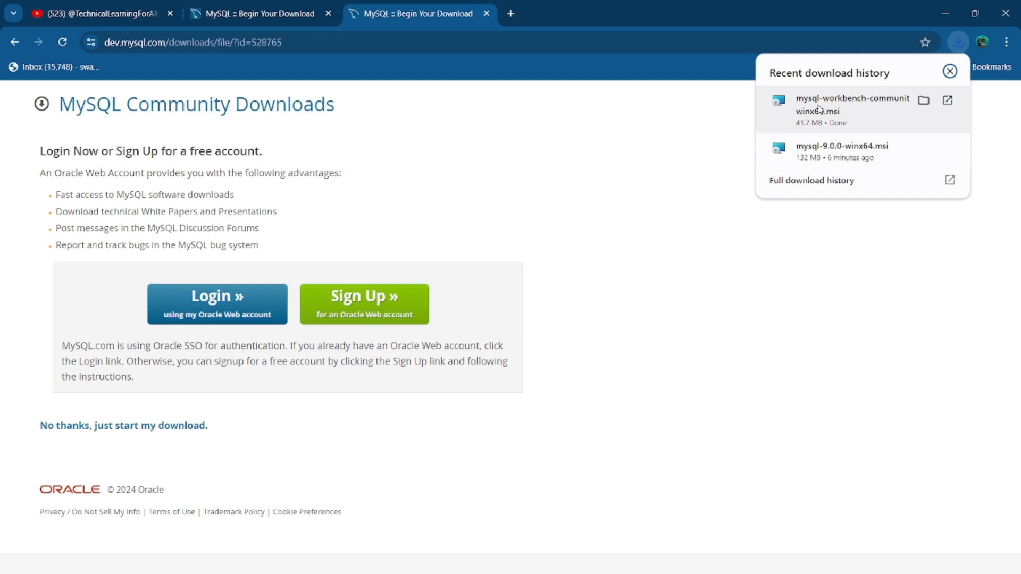
click(820, 109)
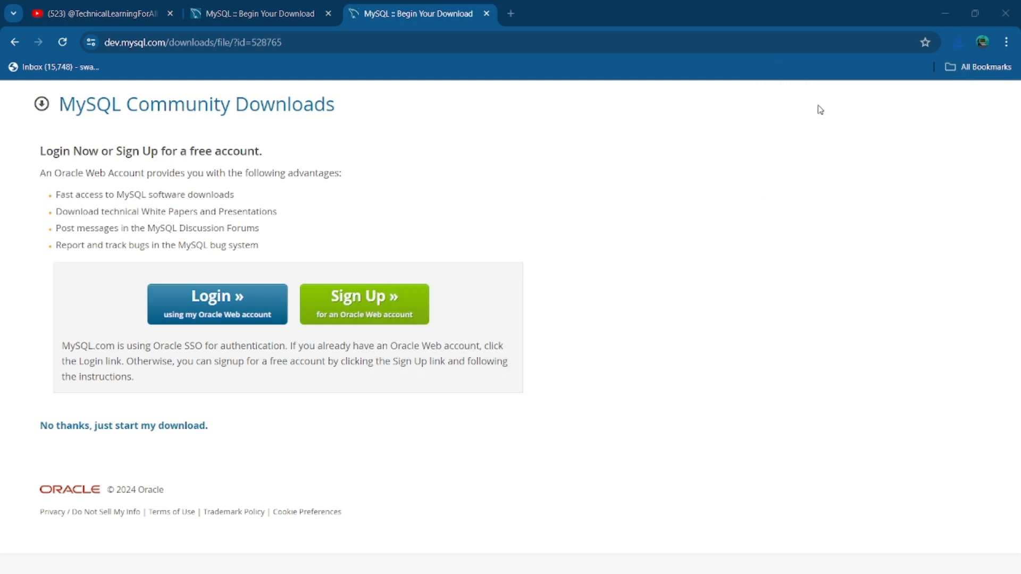
Install MySQL Workbench 8.0 CE with the Complete setup in the default folder and close the wizard
click(580, 419)
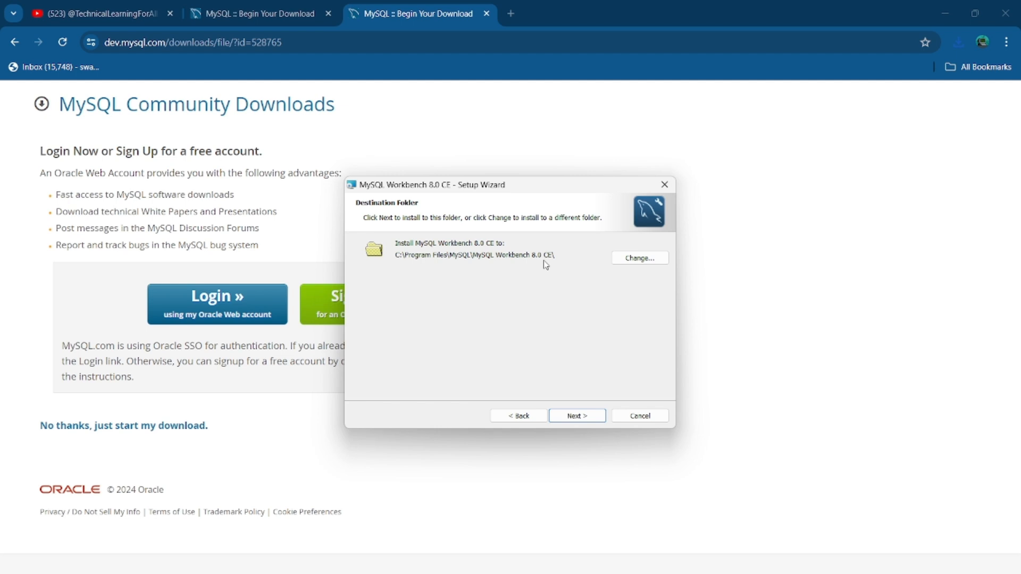
click(579, 417)
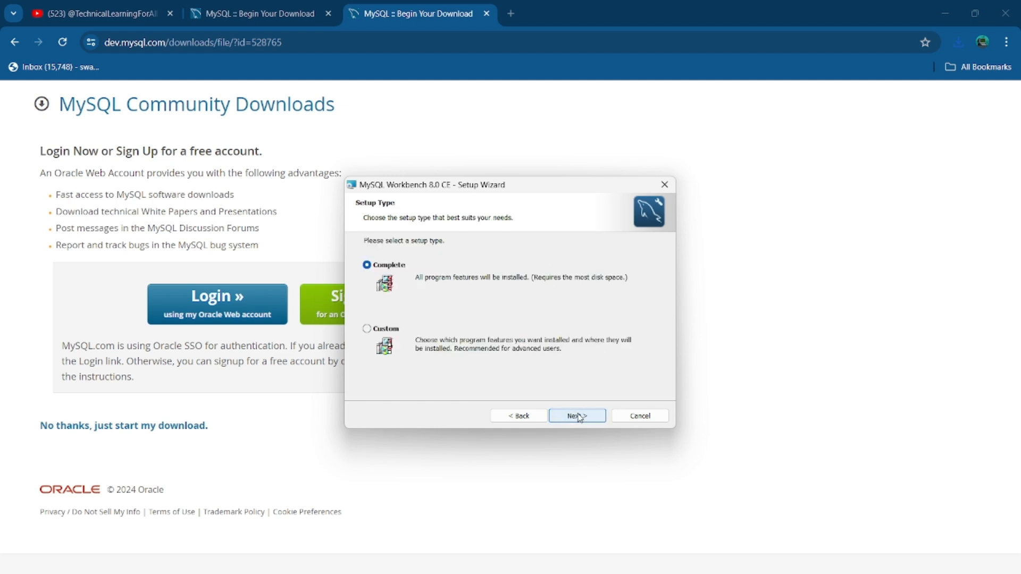
click(580, 417)
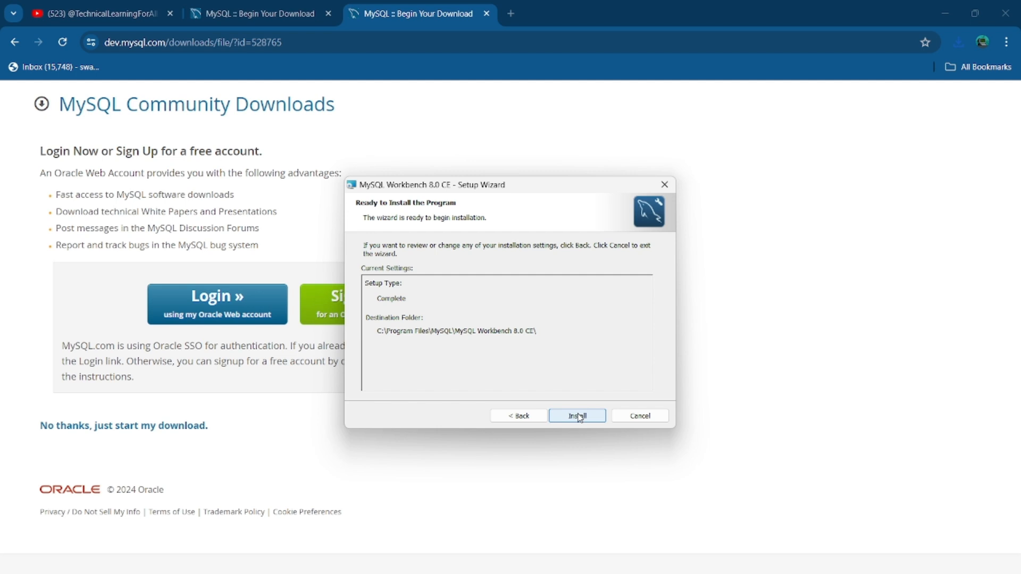
click(578, 417)
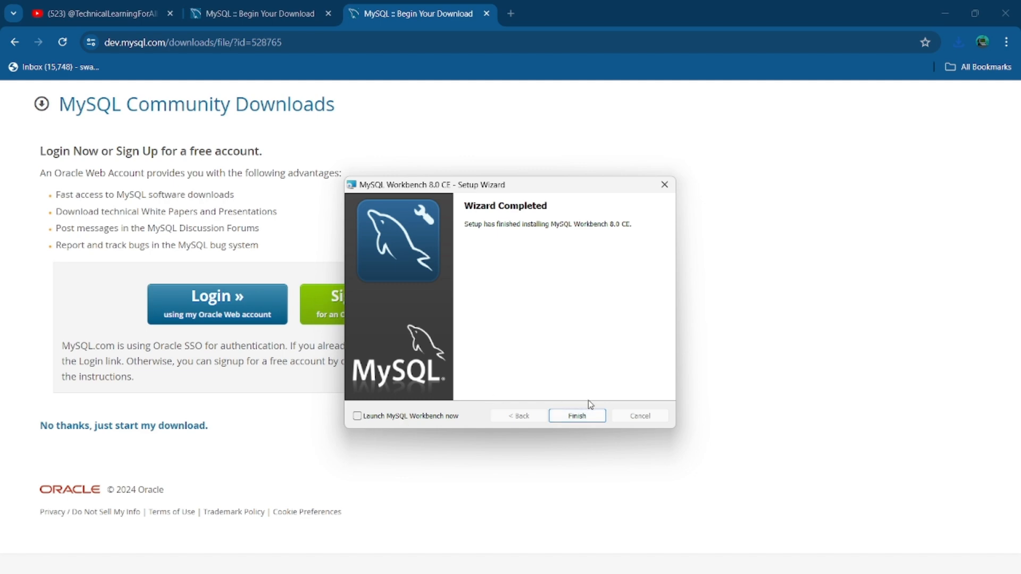
click(570, 419)
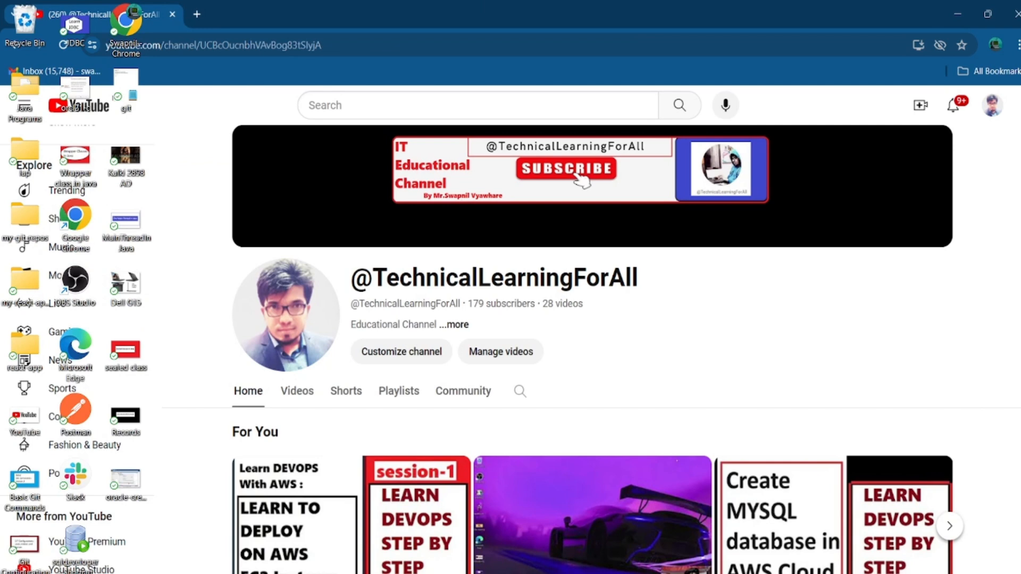
Launch MySQL Workbench 8.0 CE by searching 'work' in Windows, then maximize its window
key(super)
text(wor)
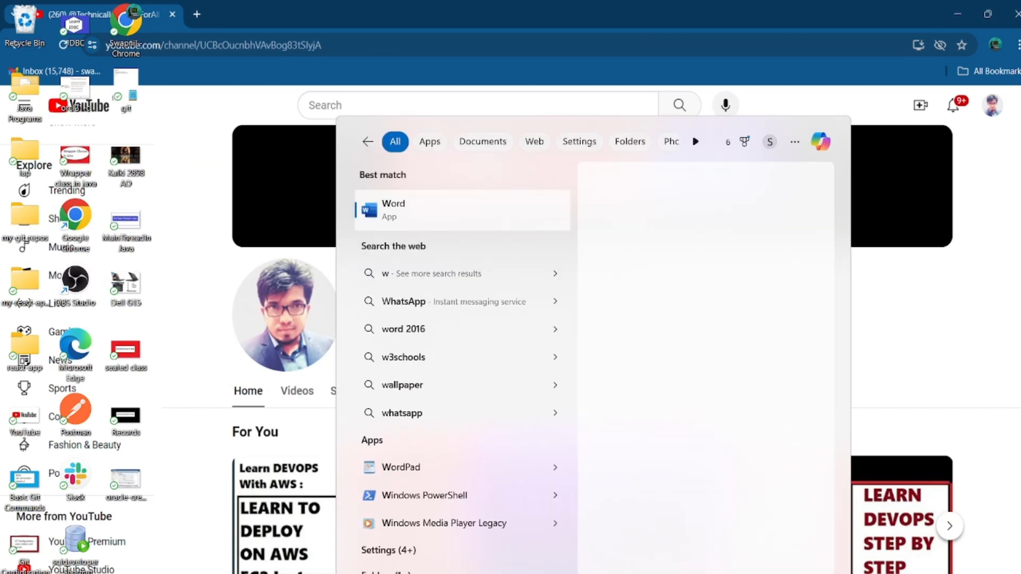
text(k)
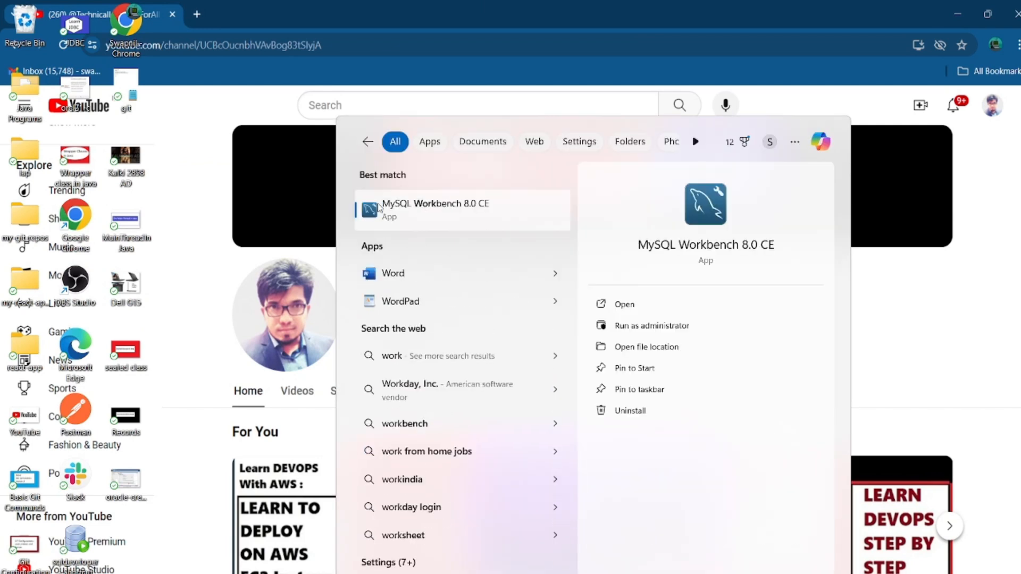
click(445, 215)
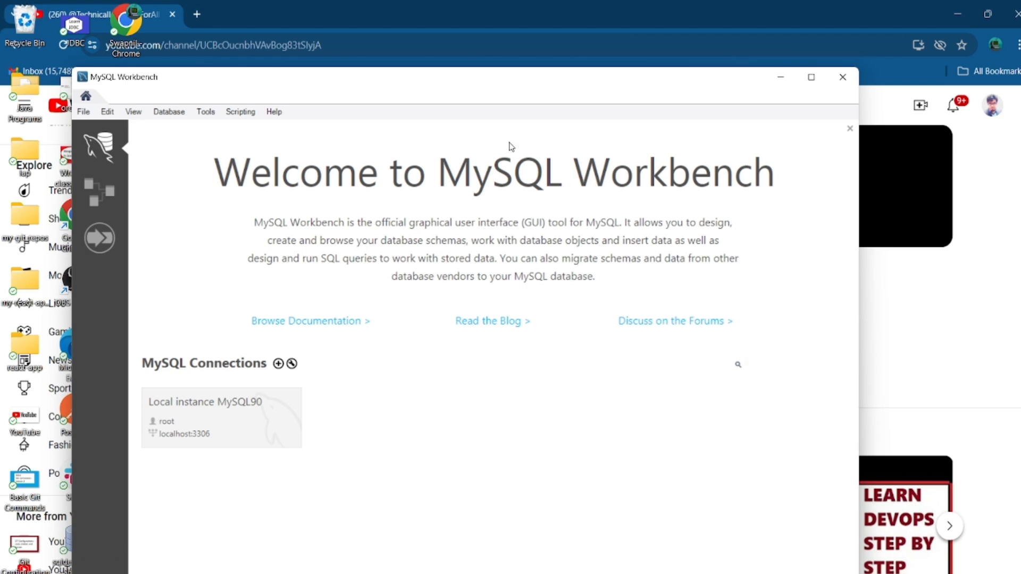
click(812, 78)
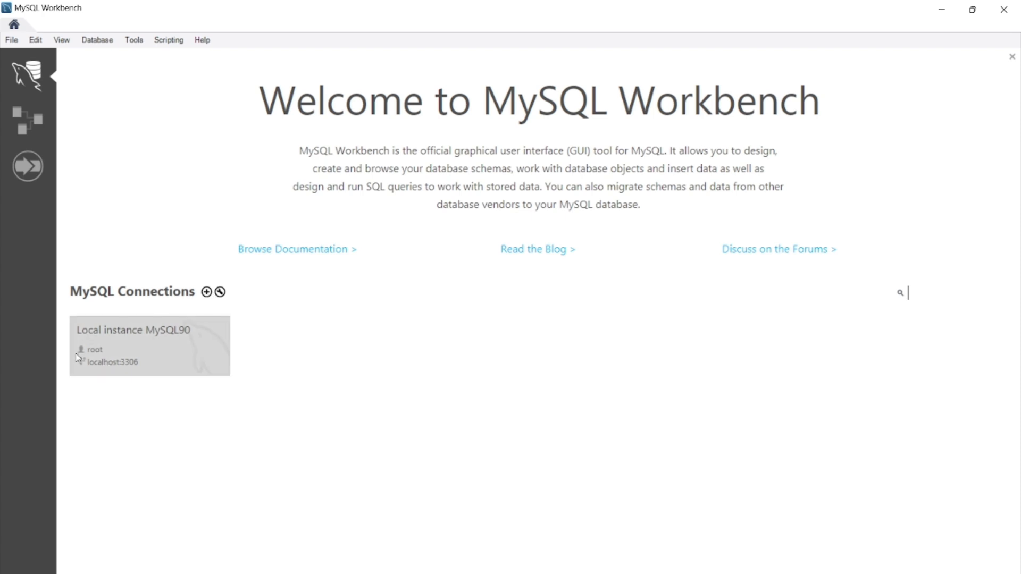
Connect to Local instance MySQL90 as root with the password saved in the vault, accepting the version warning
click(105, 363)
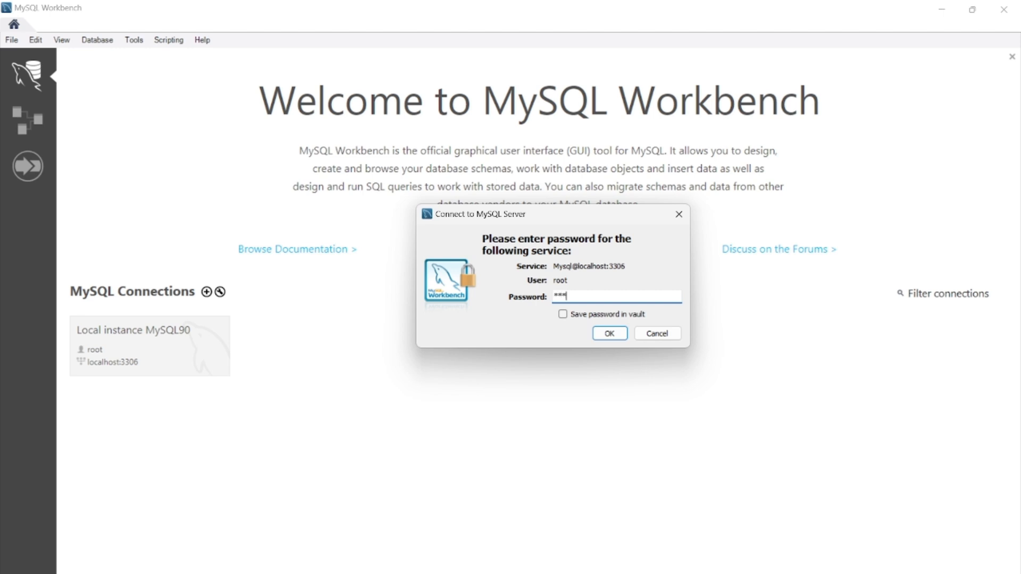
click(594, 317)
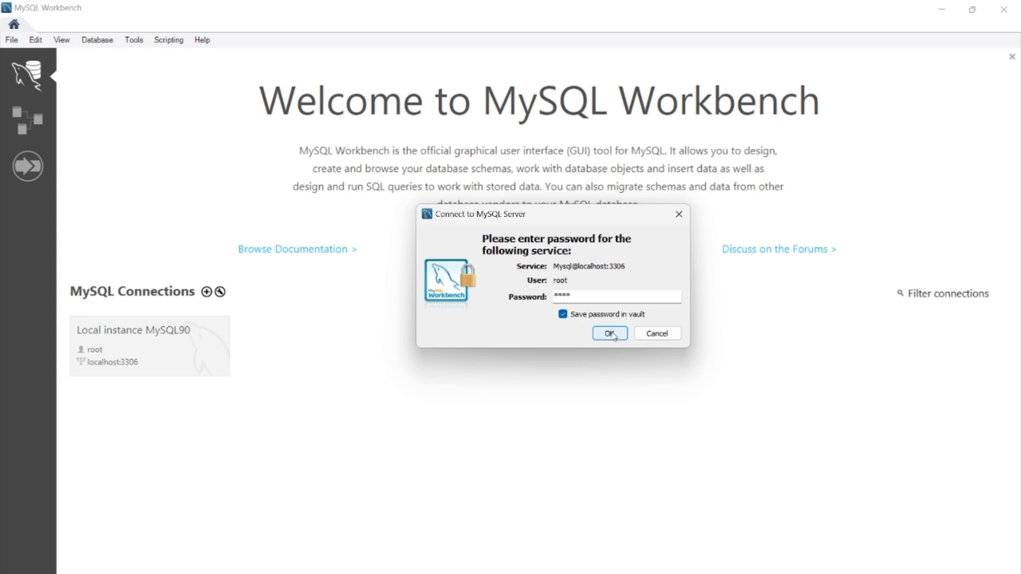
click(611, 333)
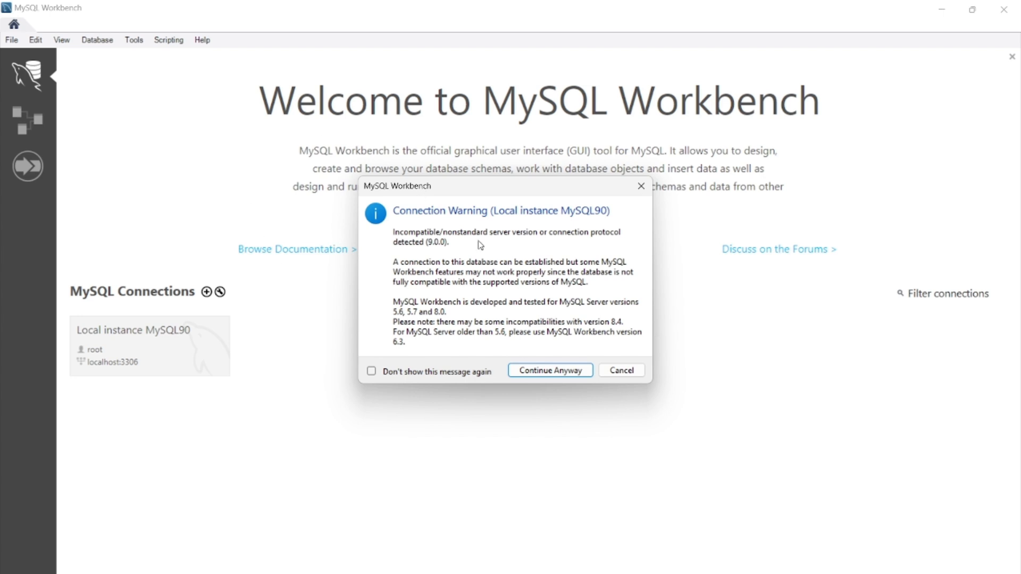
click(535, 371)
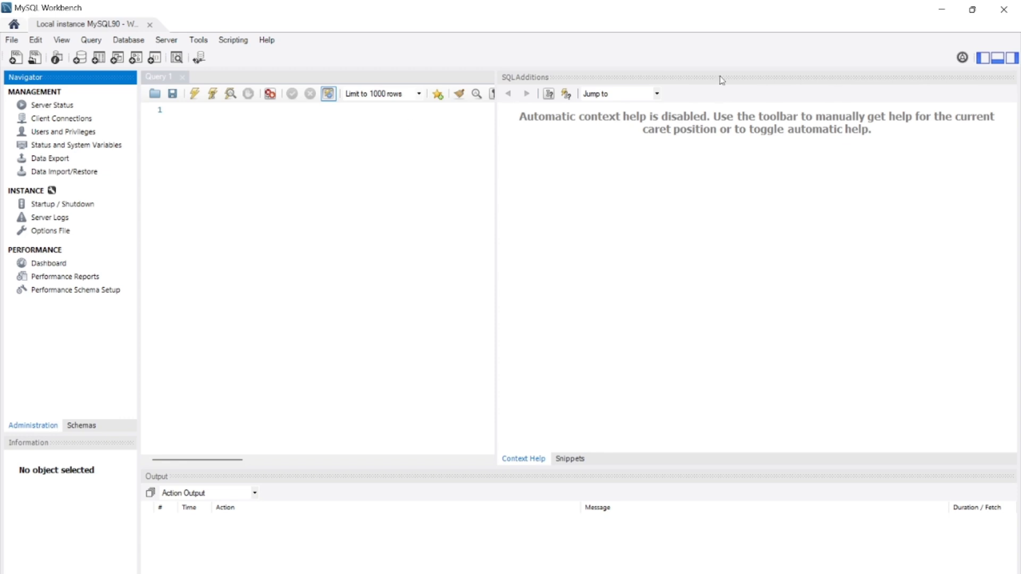
click(234, 165)
Run 'show databases;' and review the rows information_schema, mysql, performance_schema and sys
text(show database)
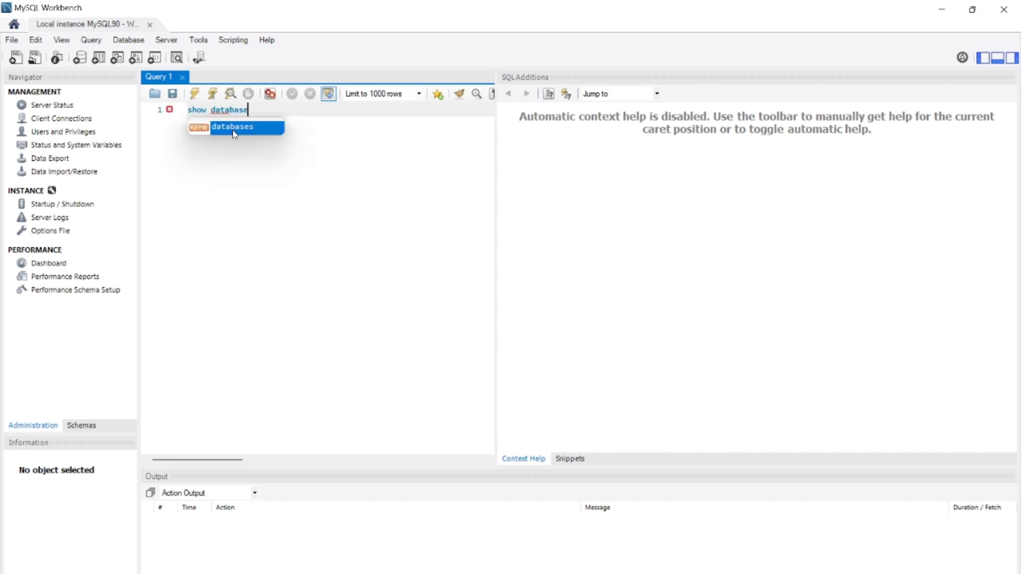
double_click(234, 128)
text(;)
drag(265, 119, 171, 91)
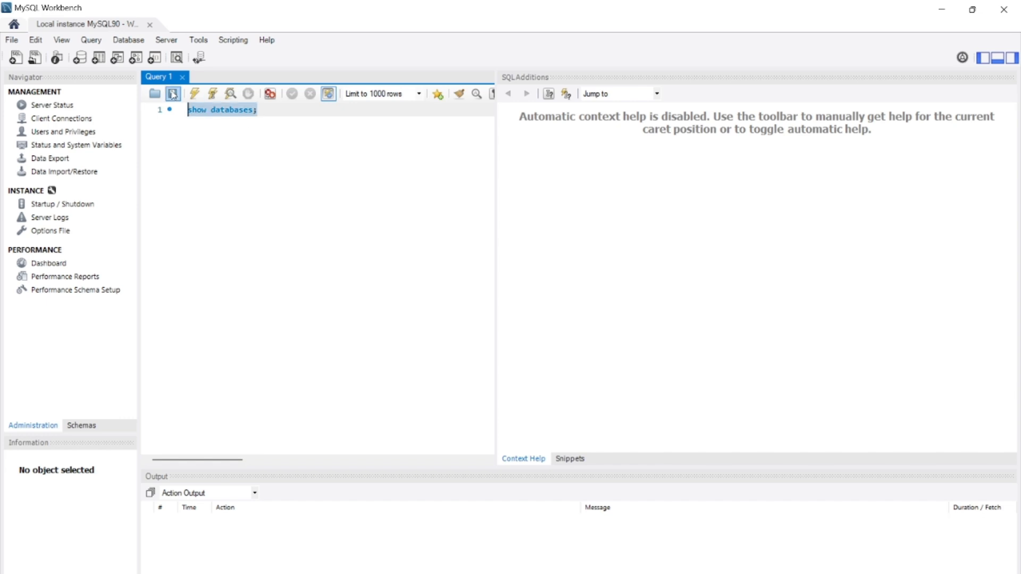
click(195, 95)
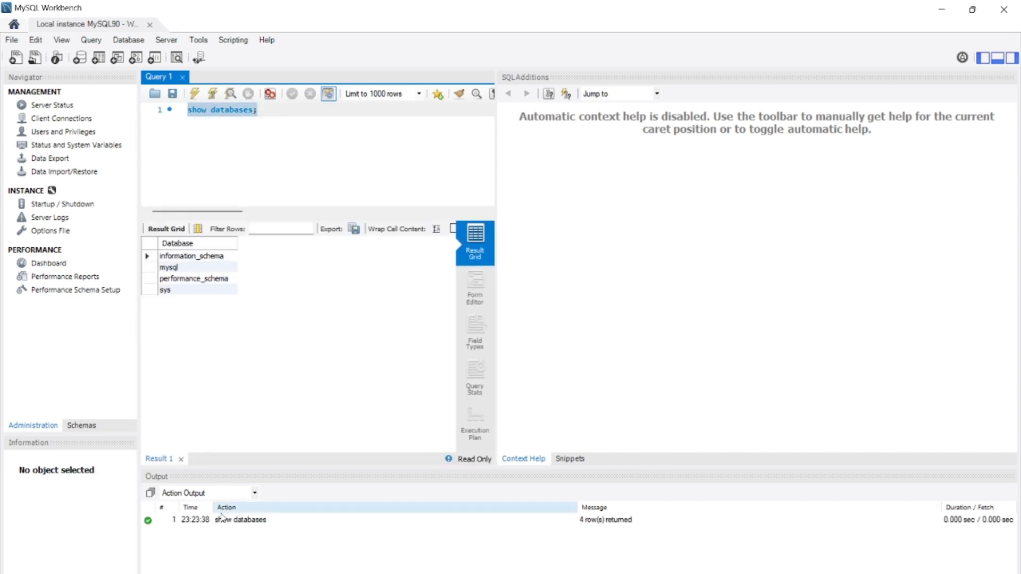
click(182, 257)
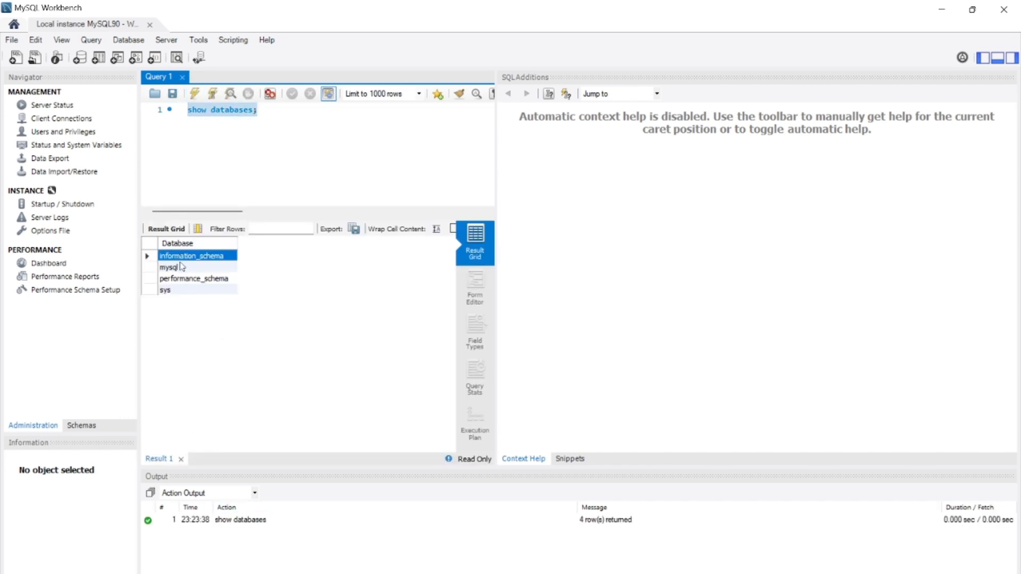
click(182, 267)
click(185, 278)
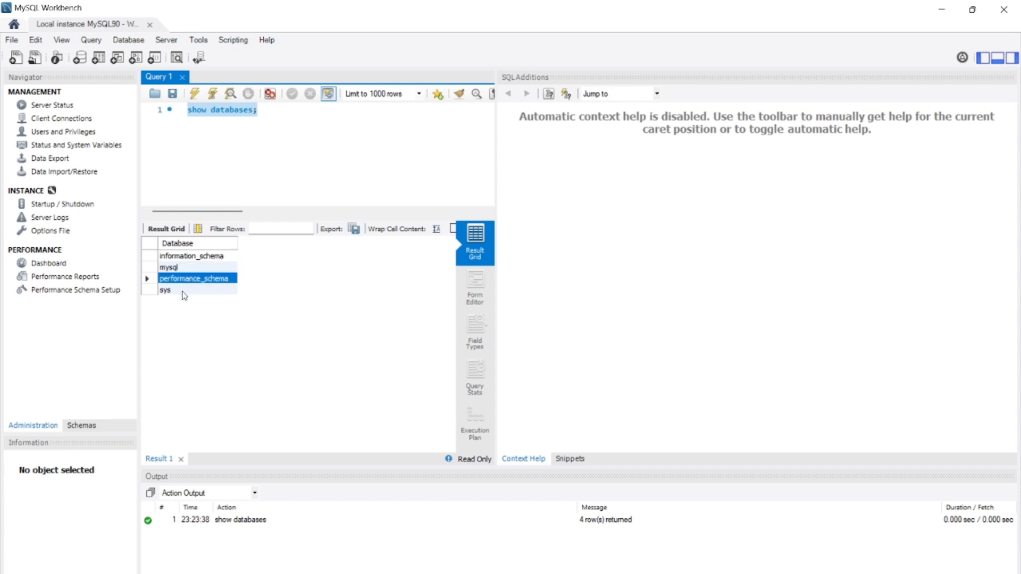
click(184, 291)
Start line 2, try 'cre' keyword suggestions, then switch to Chrome's YouTube channel tab
click(276, 109)
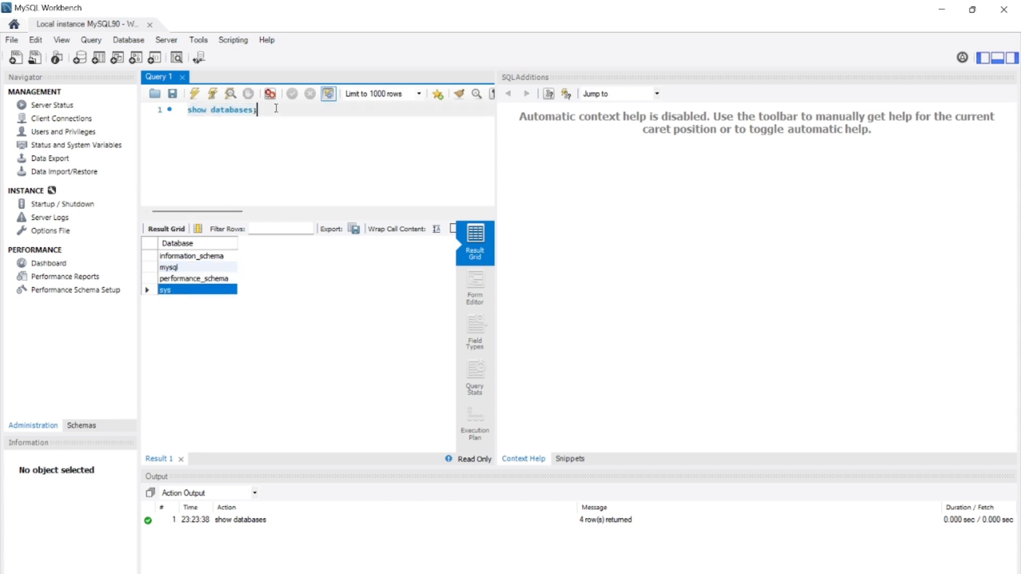
key(Return)
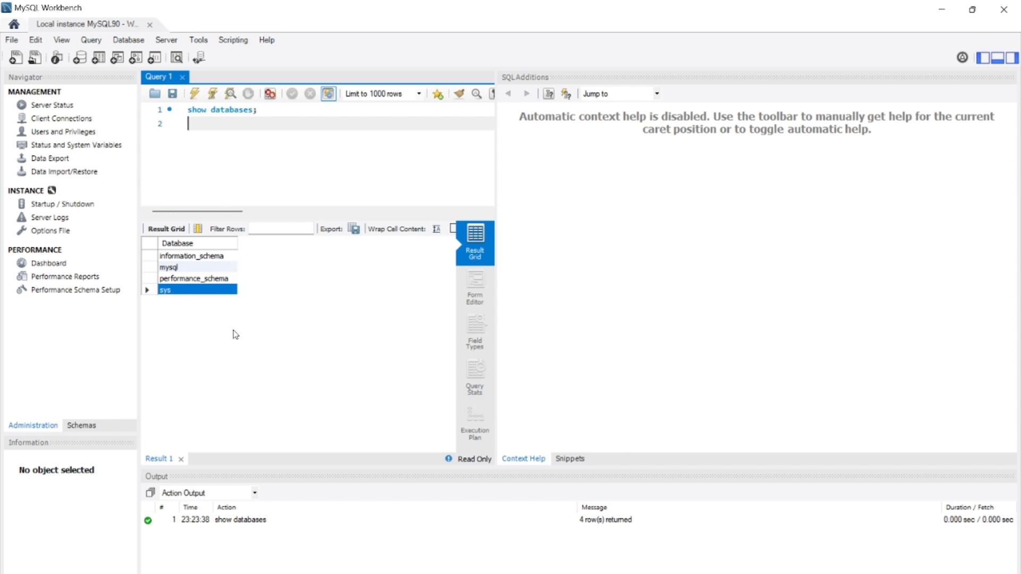
click(240, 356)
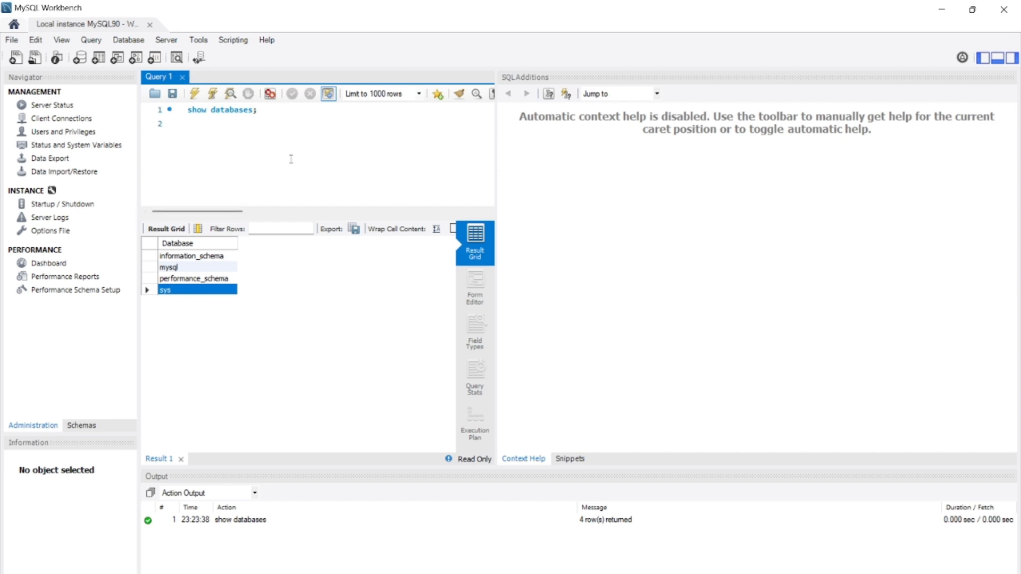
click(264, 156)
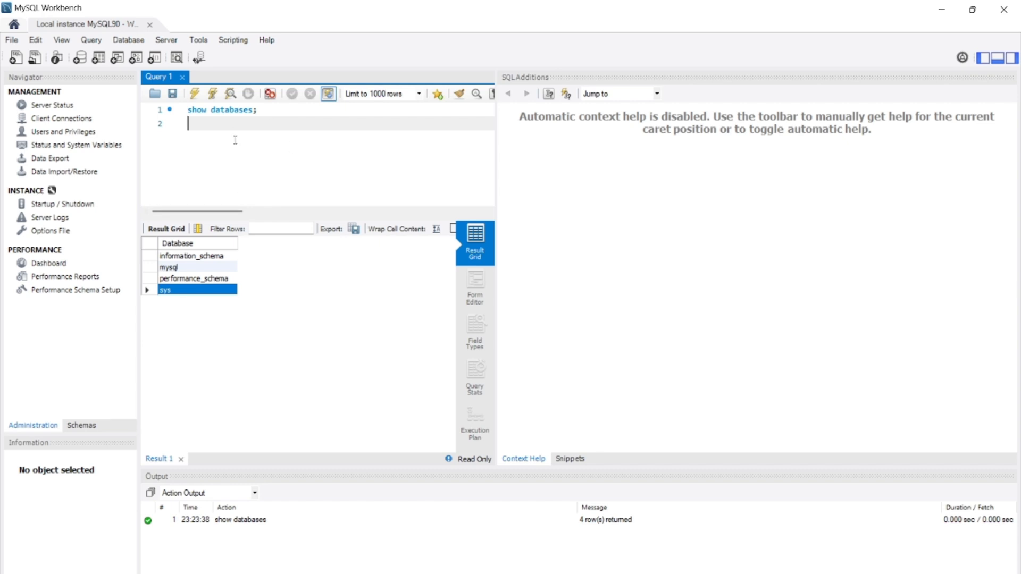
text(cre)
key(BackSpace)
key(BackSpace)
key(BackSpace)
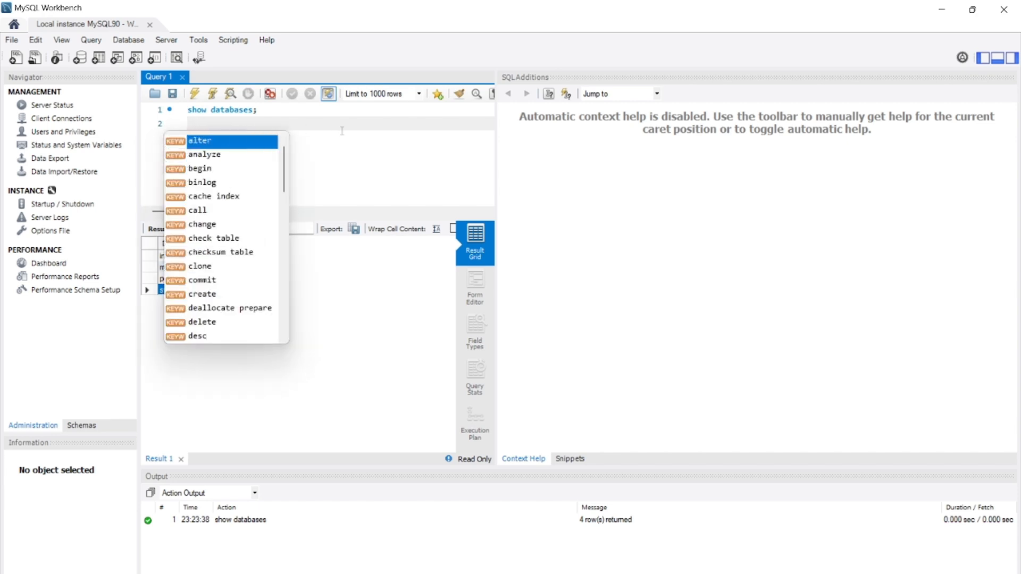
key(Escape)
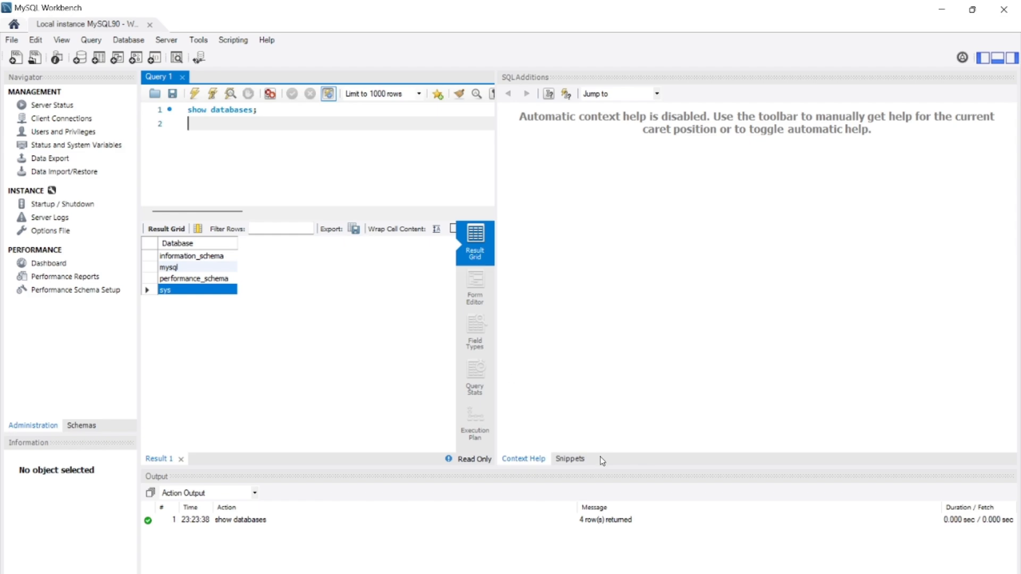
key(alt+Tab)
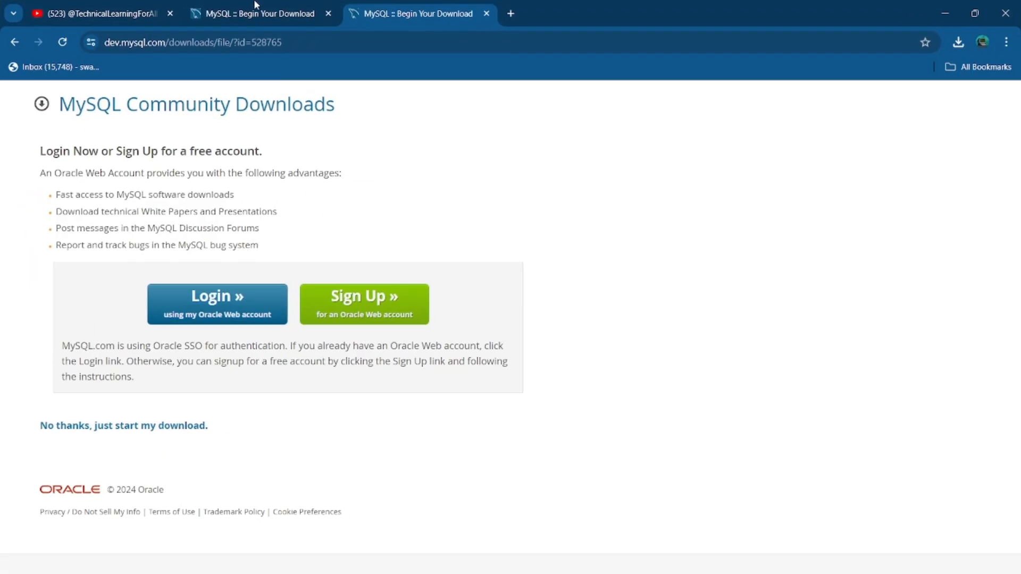
click(113, 4)
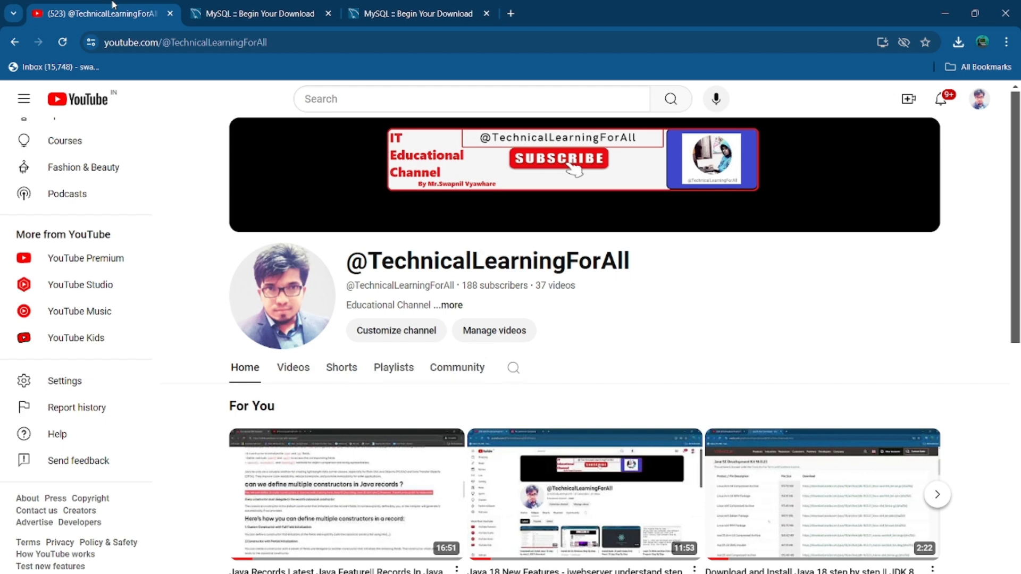